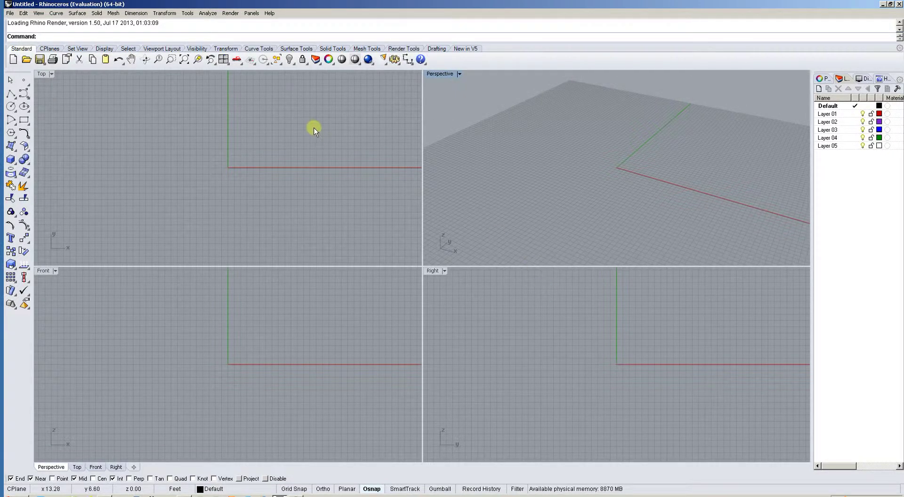
Step: Set V-Ray for Rhino as the current renderer
left_click(233, 14)
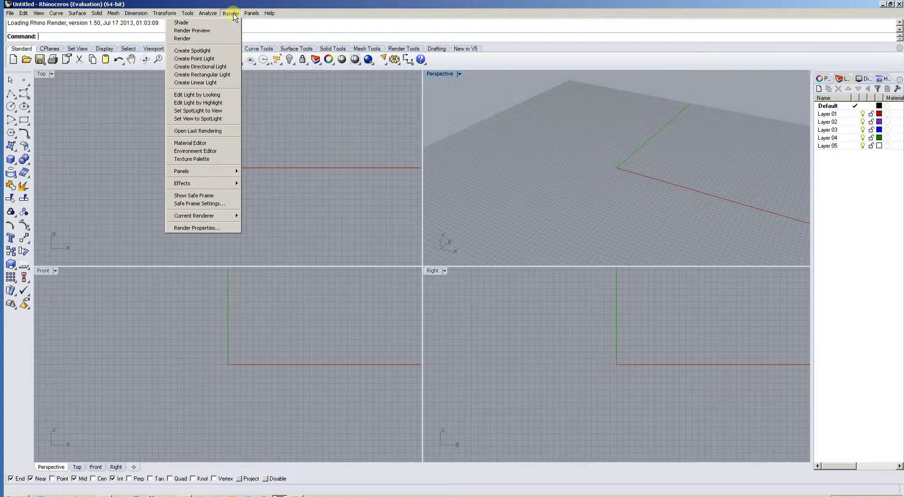
left_click(219, 216)
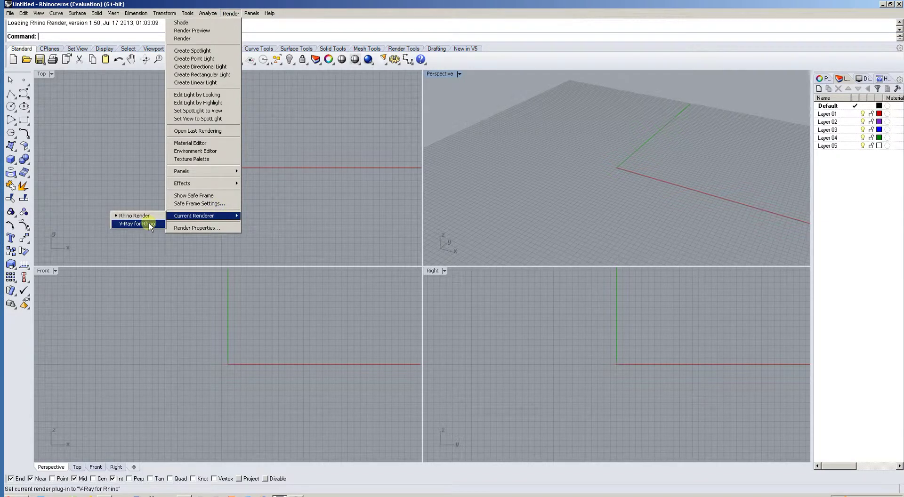
left_click(148, 224)
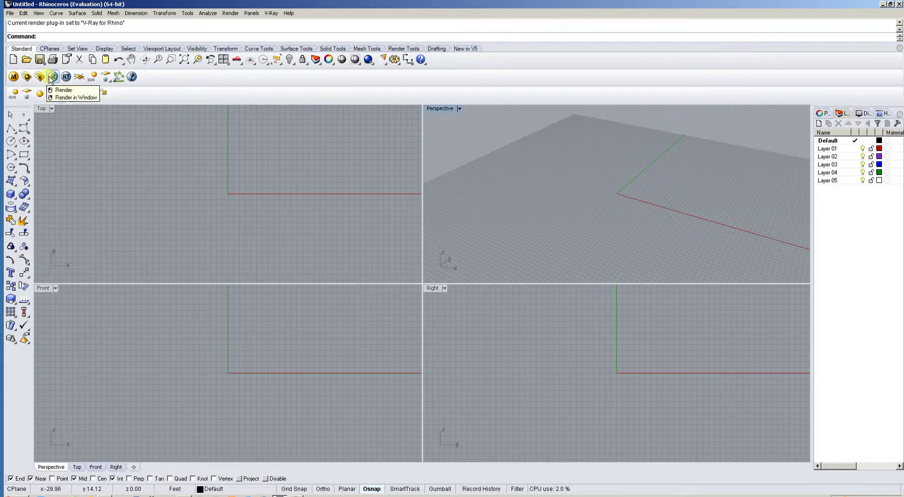
Step: Add a V-Ray infinite plane to the scene as a ground surface
left_click(79, 77)
right_click_drag(626, 221, 609, 181)
Step: Rename Layer 05 as InfPlane and move the infinite plane onto that layer
left_click(612, 183)
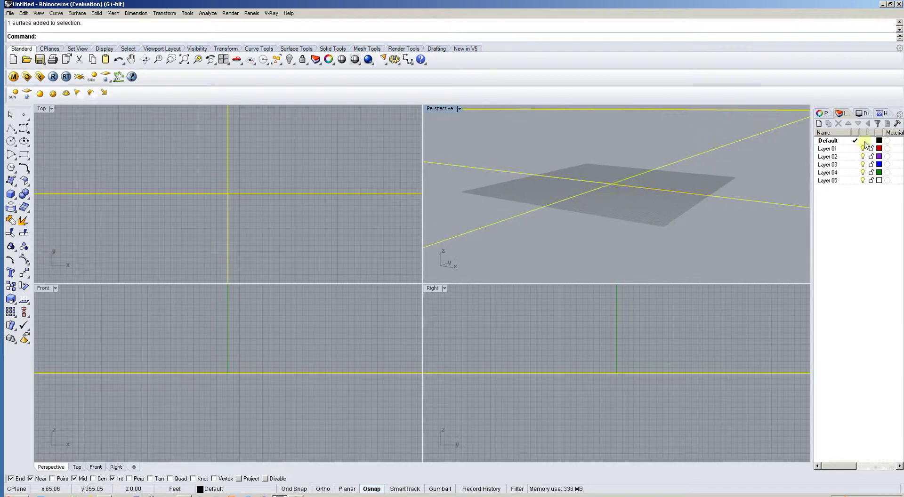
left_click(833, 180)
left_click(833, 180)
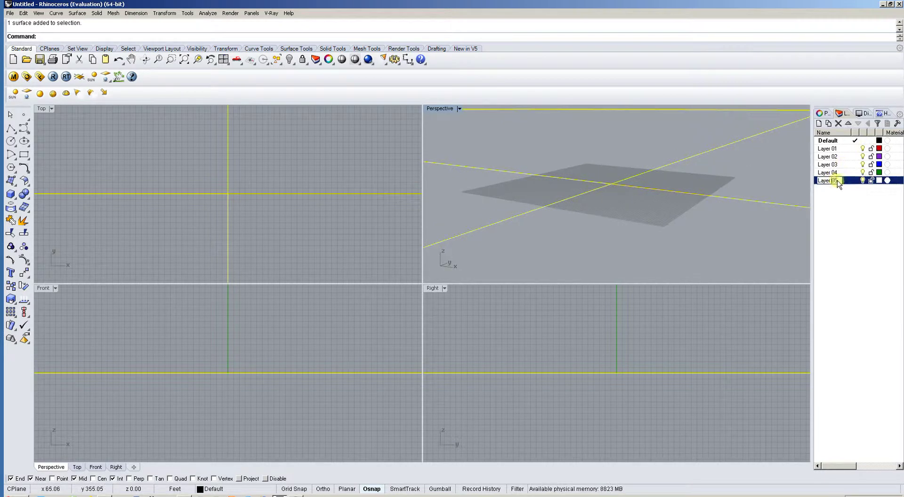
type("InfPlane")
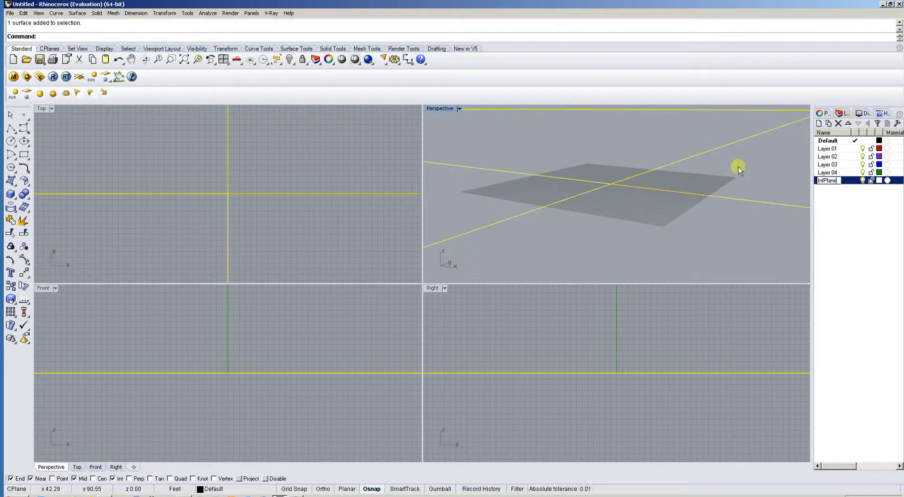
key("Return")
right_click(823, 180)
left_click(853, 312)
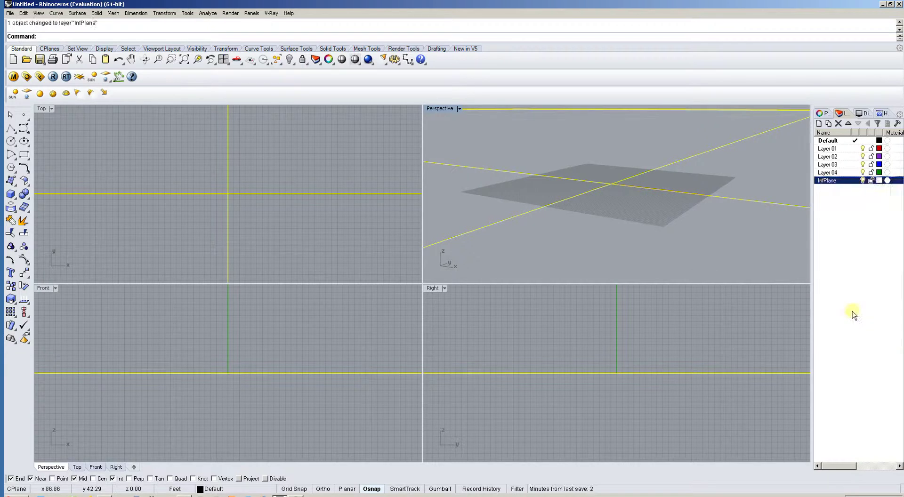
left_click(664, 131)
Step: Start adding a V-Ray sunlight system and turn off manual control of the sun angle
scroll(612, 146, "down", 6)
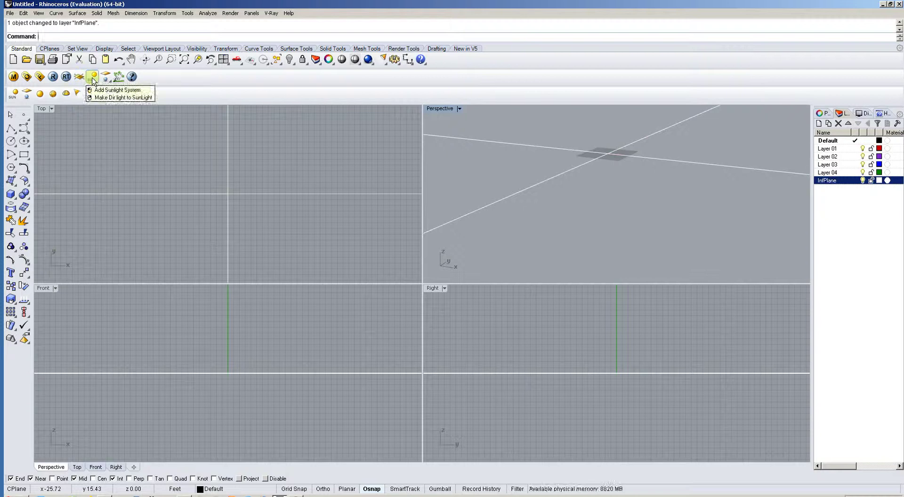
left_click(93, 77)
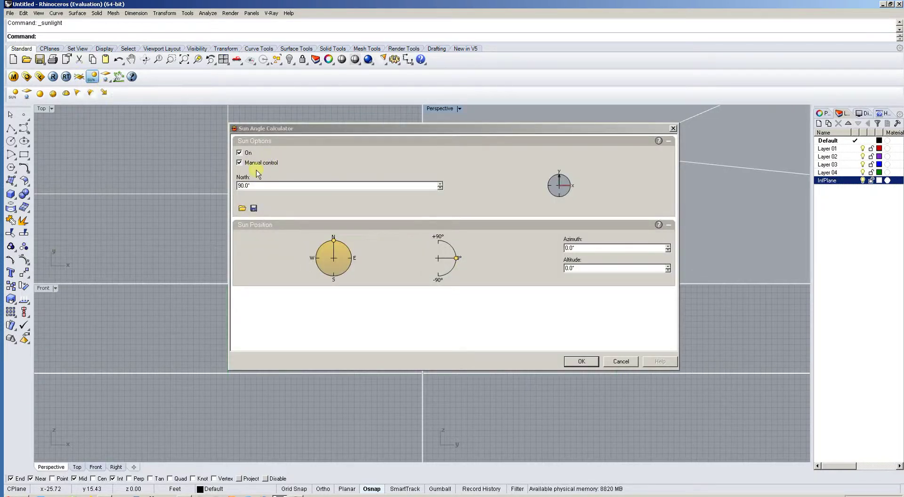
left_click(259, 165)
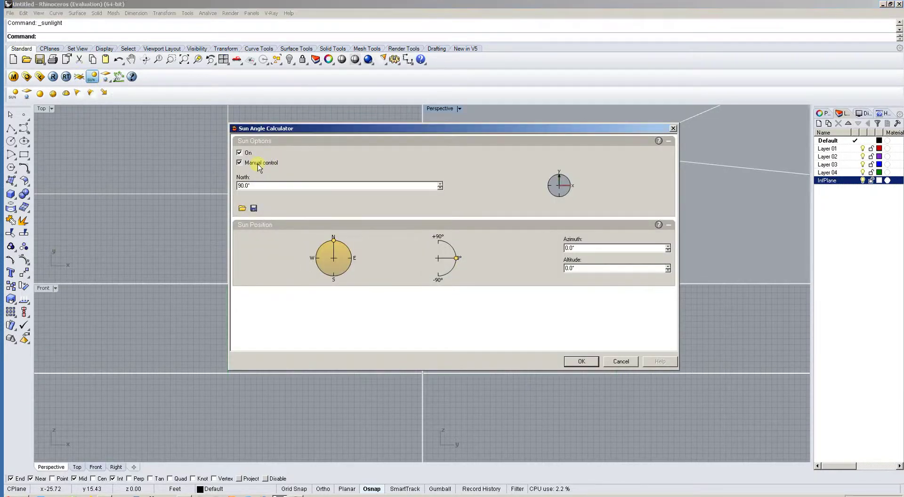
Step: Set the sun's location to Chicago, IL, USA and its time of day to the morning
left_click_drag(676, 178, 679, 198)
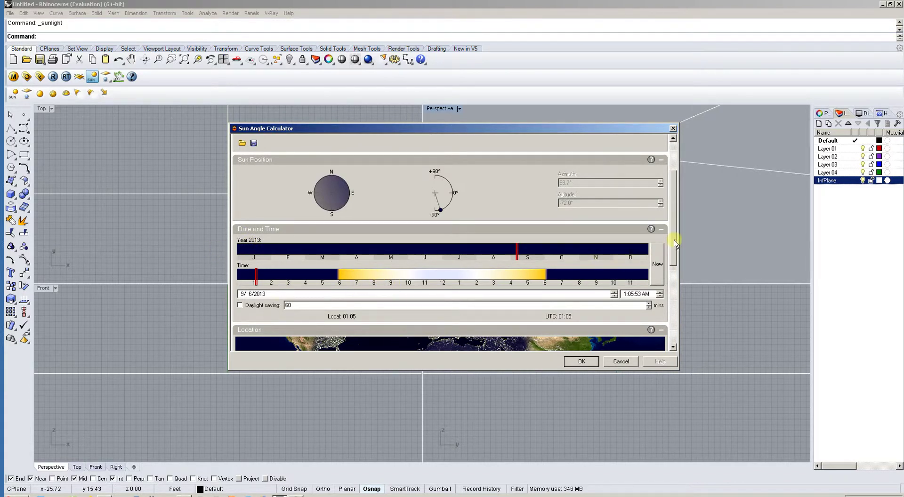
left_click_drag(675, 238, 679, 308)
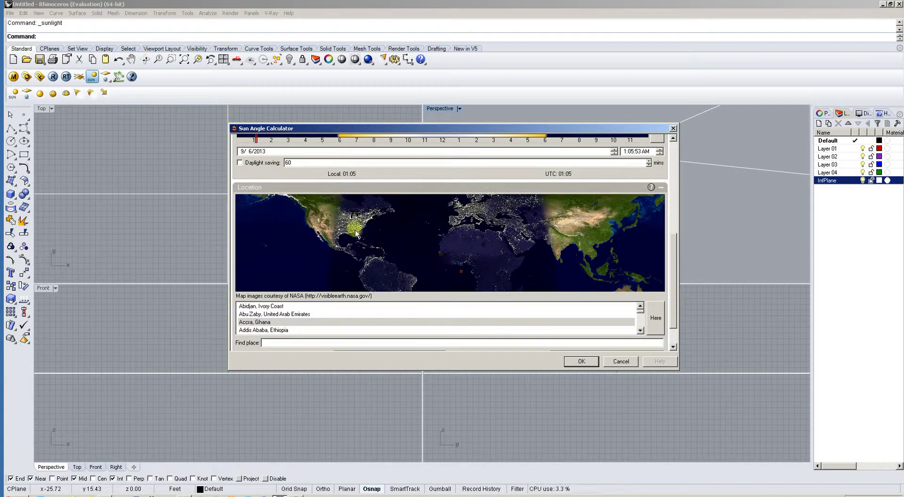
scroll(424, 261, "up", 2)
left_click_drag(356, 269, 351, 260)
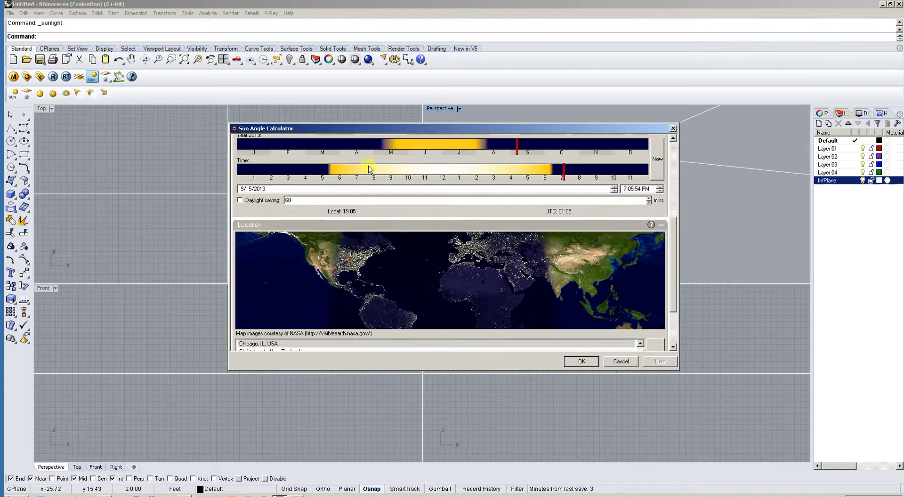
mouse_move(370, 168)
left_mouse_down()
mouse_move(539, 170)
mouse_move(357, 165)
left_mouse_up()
left_click_drag(674, 224, 677, 287)
Step: Place the sunlight on the positive X side of the origin in the Top view and raise it above the ground plane in the Front view
left_click(581, 361)
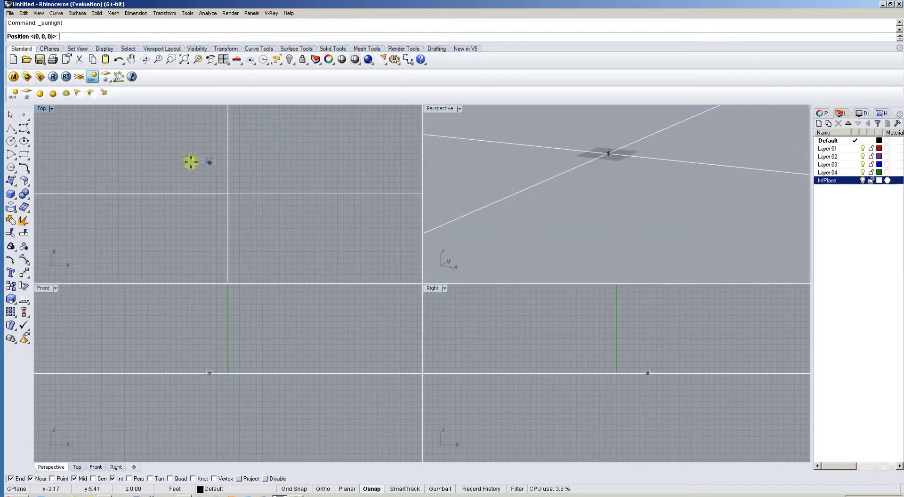
left_click(279, 187)
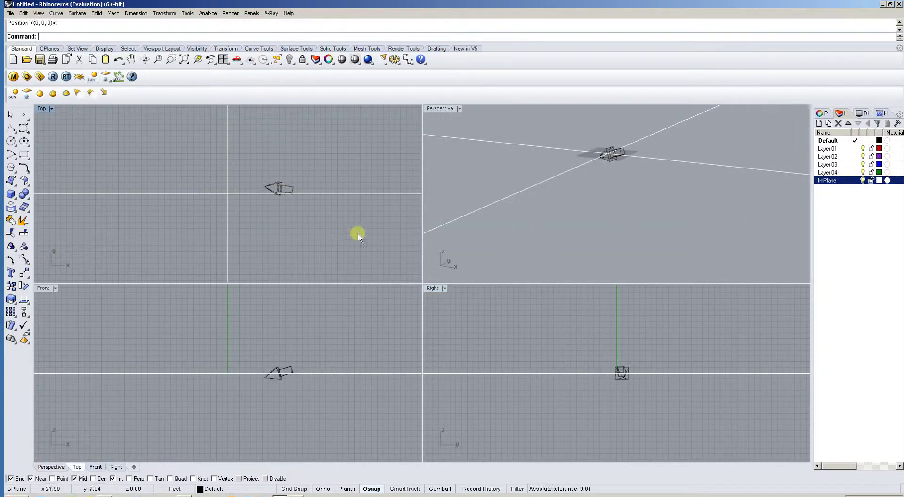
left_click(280, 184)
scroll(309, 340, "down", 2)
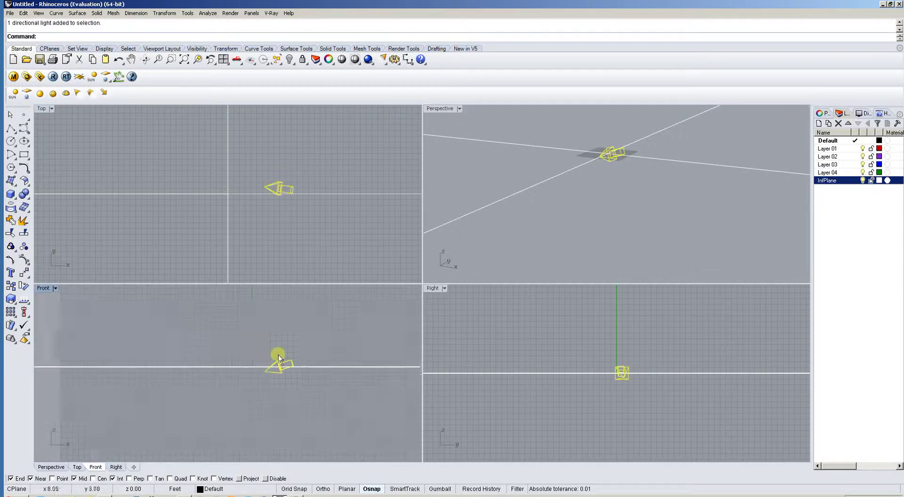
left_click_drag(267, 372, 267, 317)
right_click_drag(333, 321, 323, 369)
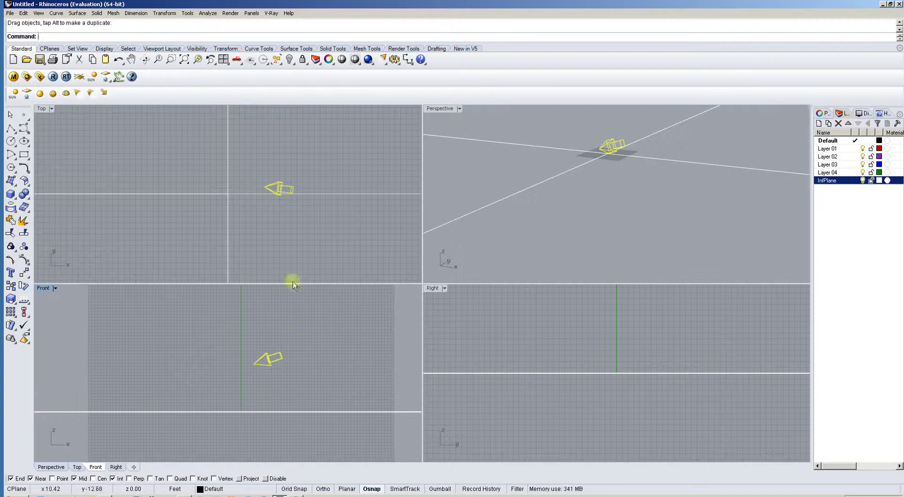
scroll(283, 207, "up", 7)
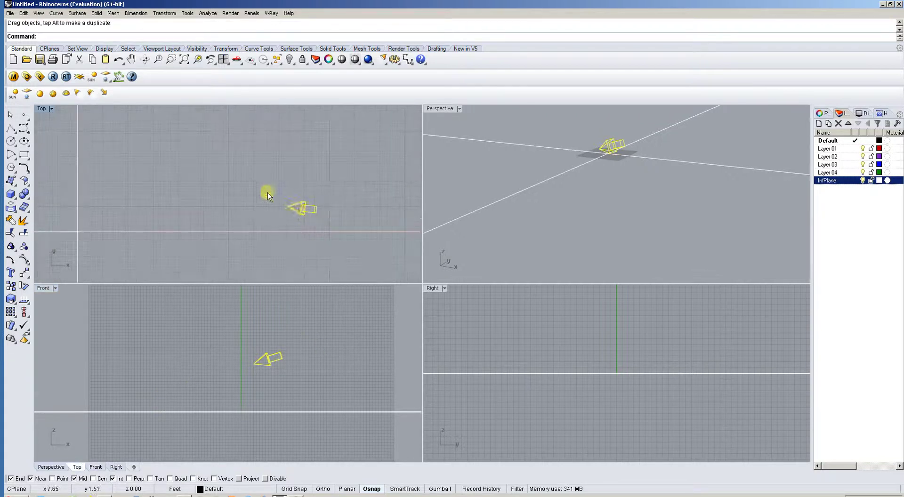
scroll(299, 205, "down", 3)
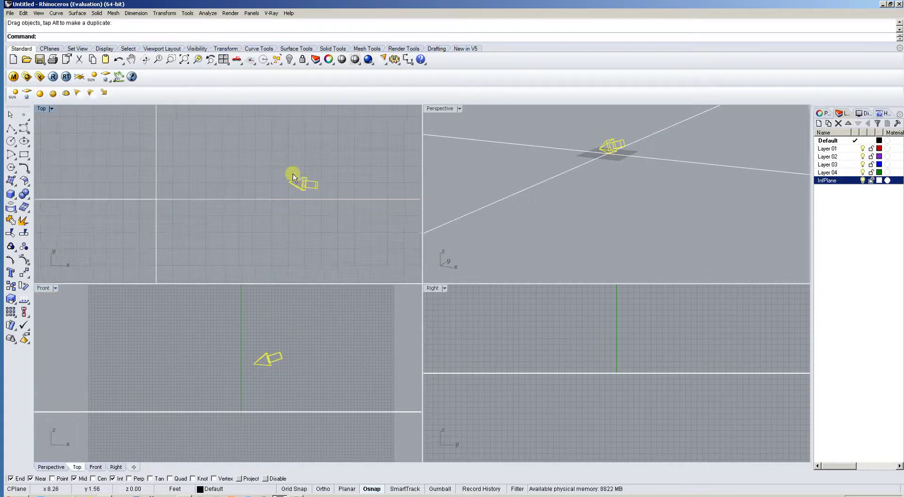
scroll(284, 190, "down", 3)
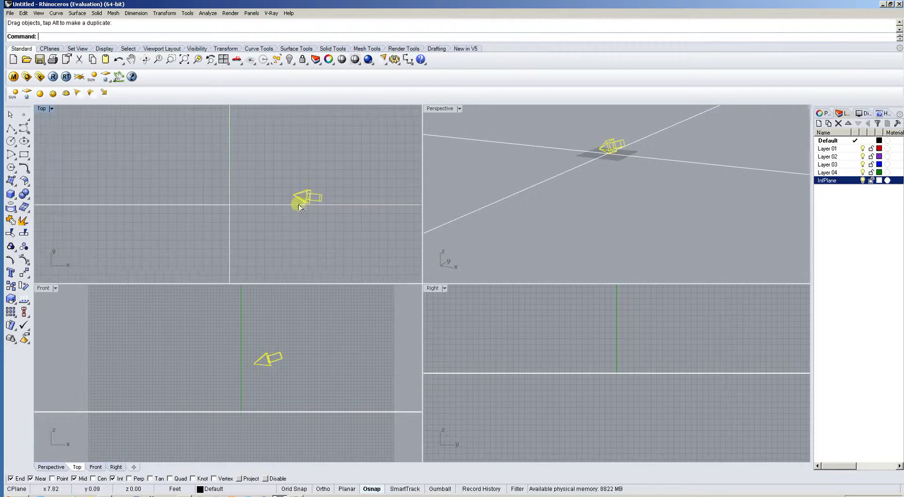
Step: Create a new scene material in the V-Ray material editor and rename it White
left_click(13, 77)
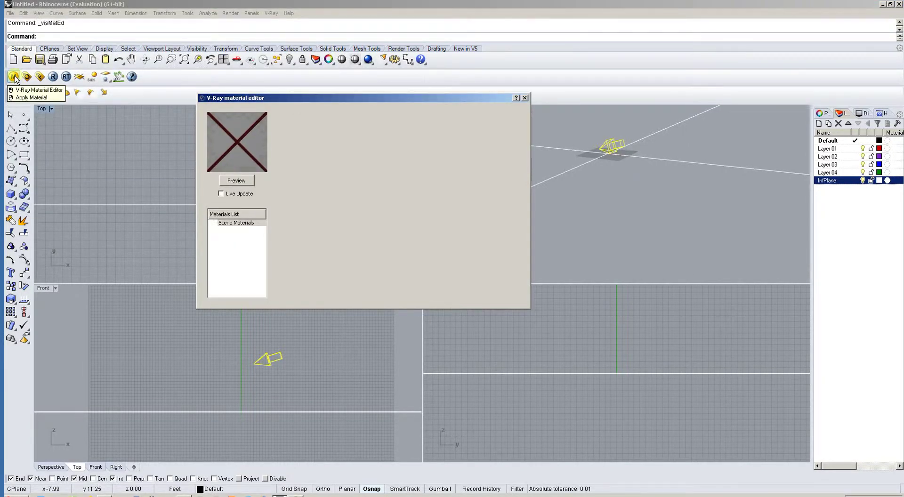
left_click(237, 224)
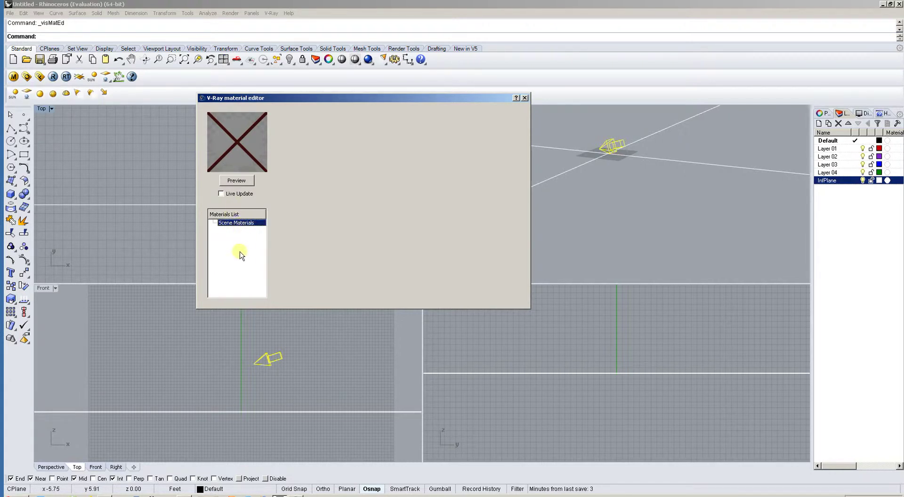
right_click(236, 226)
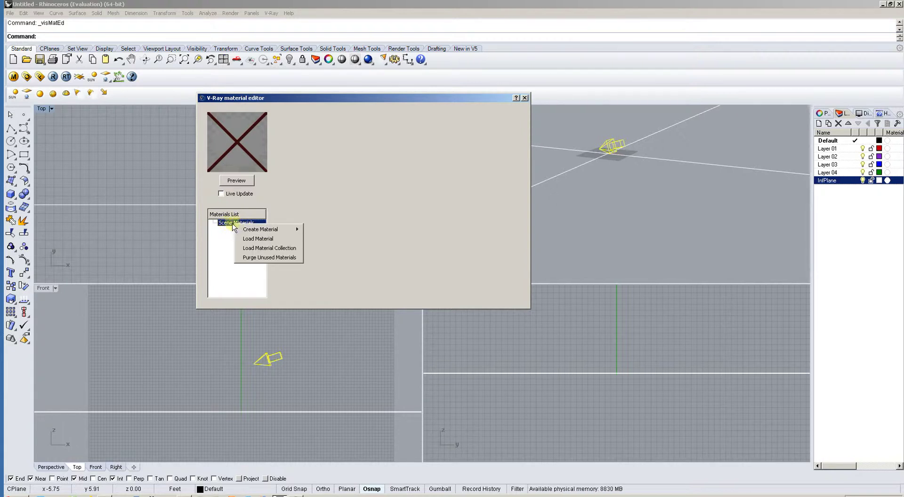
mouse_move(260, 231)
left_click(310, 258)
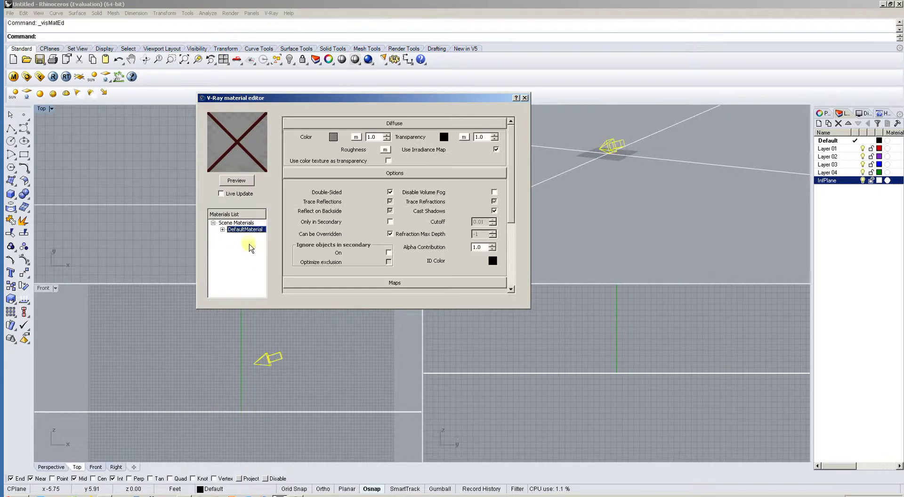
double_click(241, 230)
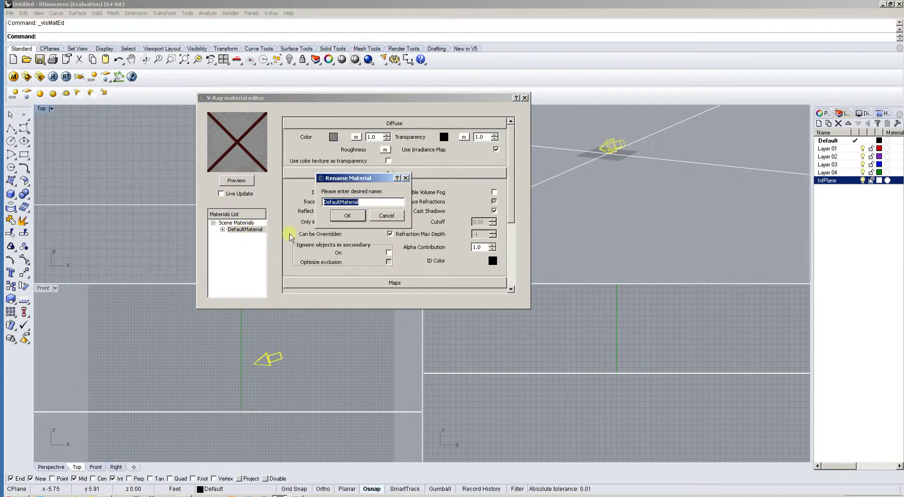
type("Whio")
left_click(340, 216)
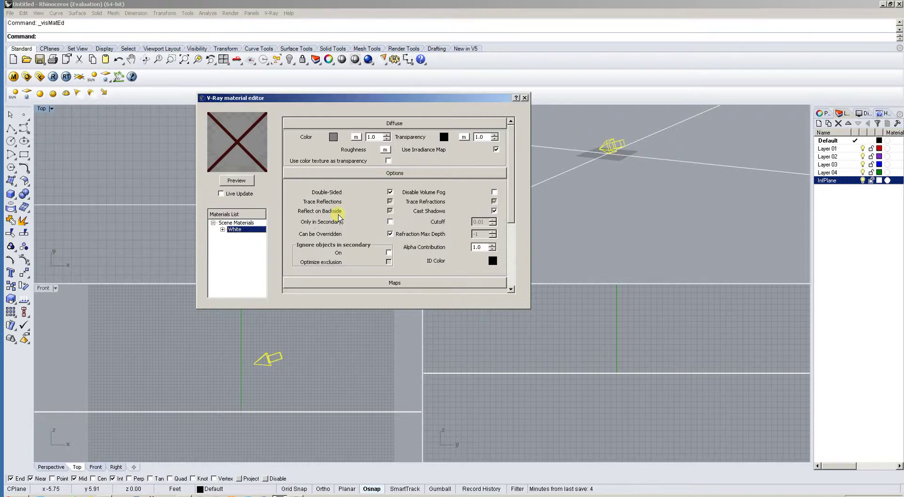
Step: Set the White material's diffuse color to White
left_click(333, 137)
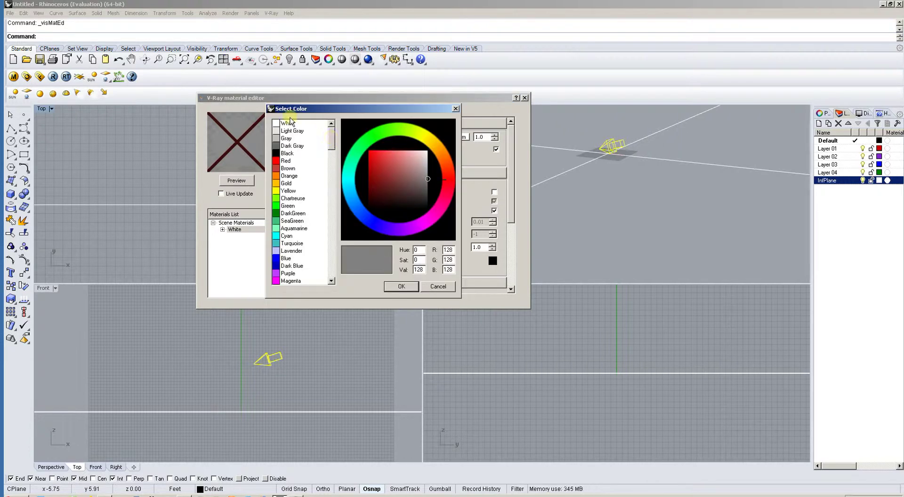
left_click(292, 123)
left_click(398, 287)
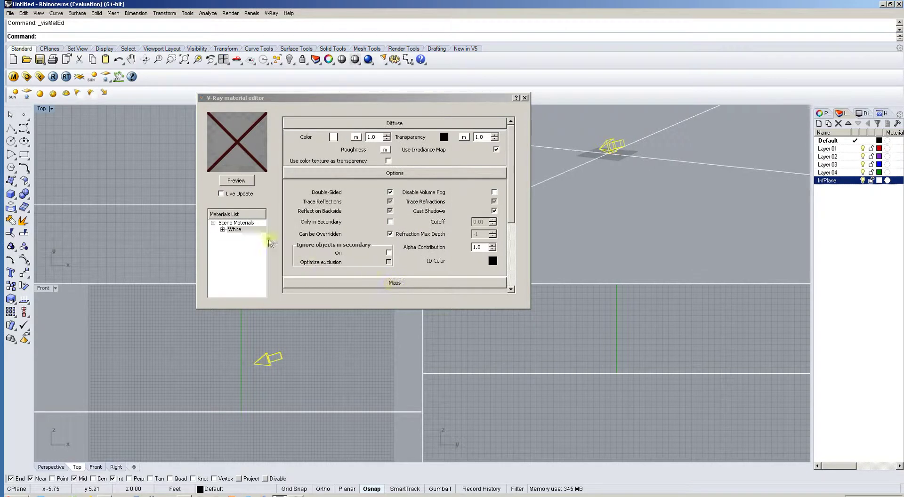
Step: Duplicate the White material and rename the copy Gray
left_click(234, 229)
right_click(235, 231)
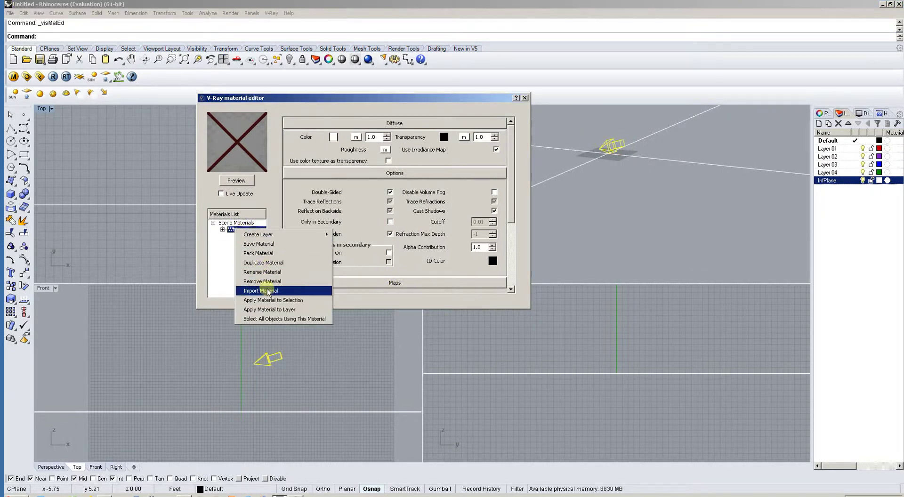
left_click(267, 266)
left_click(239, 239)
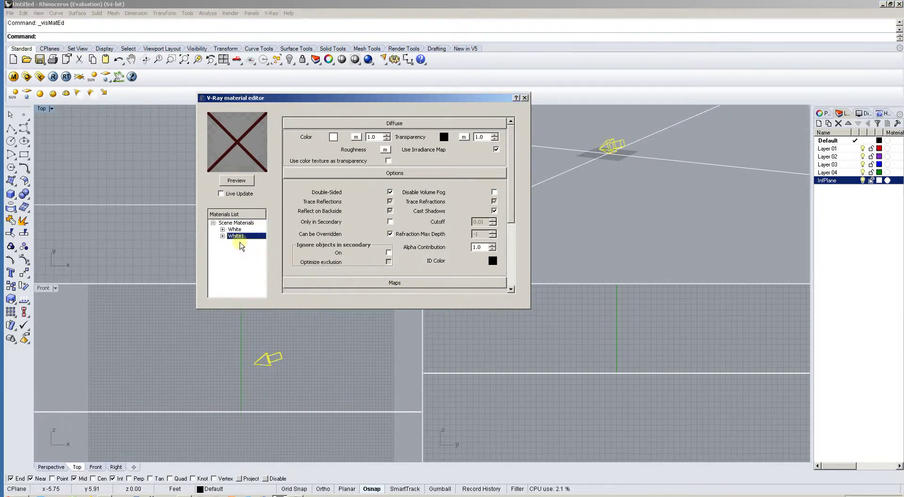
left_click(240, 238)
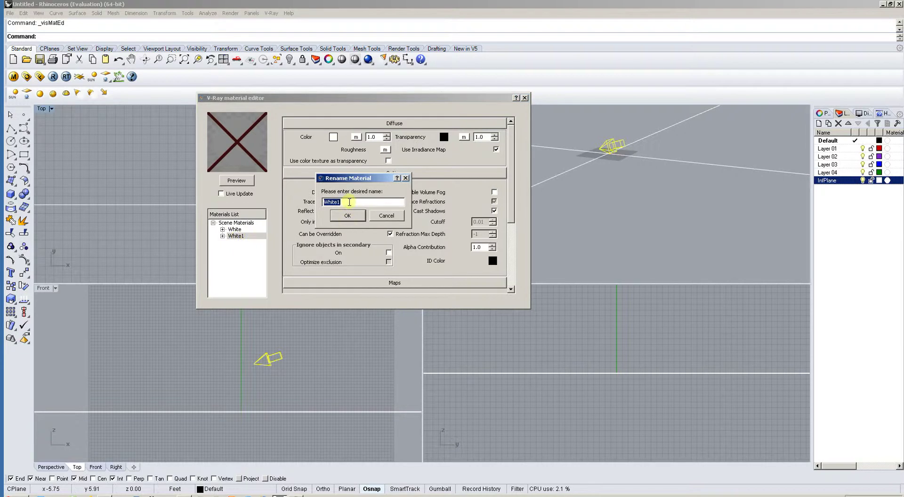
type("Gray")
key("Return")
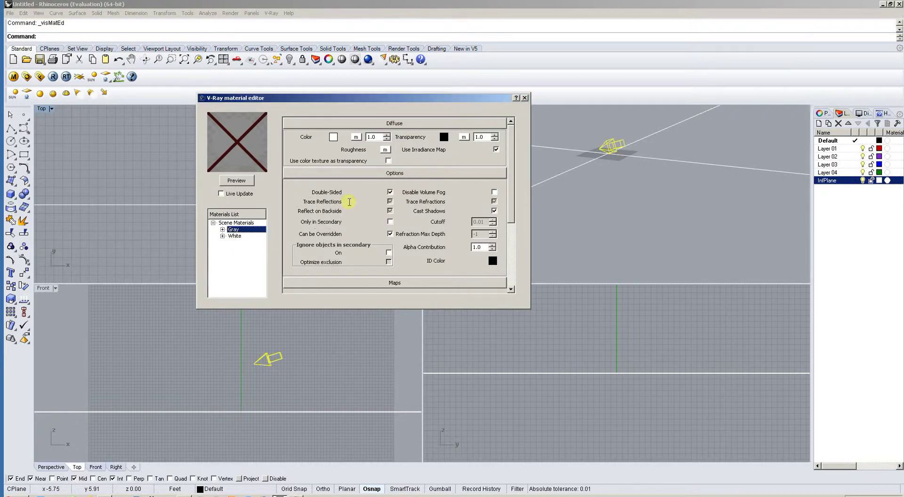
Step: Set the Gray material's diffuse color to Gray
left_click(334, 137)
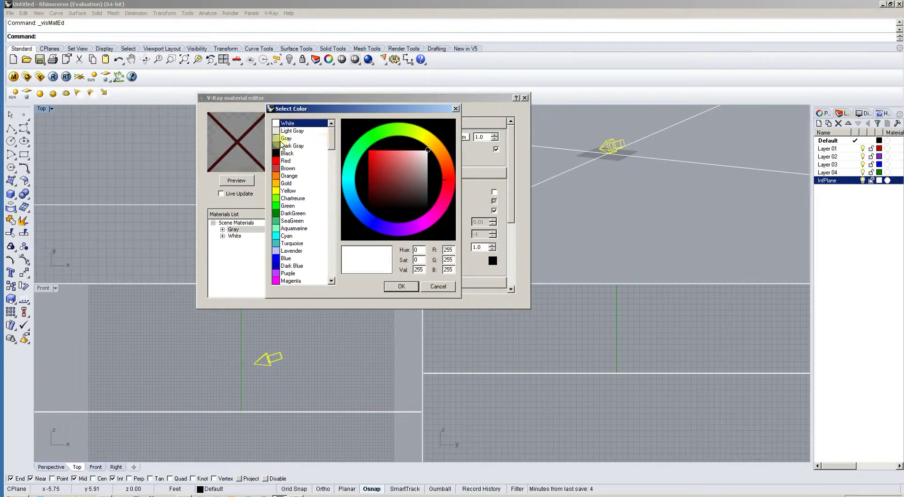
left_click(286, 139)
left_click(398, 287)
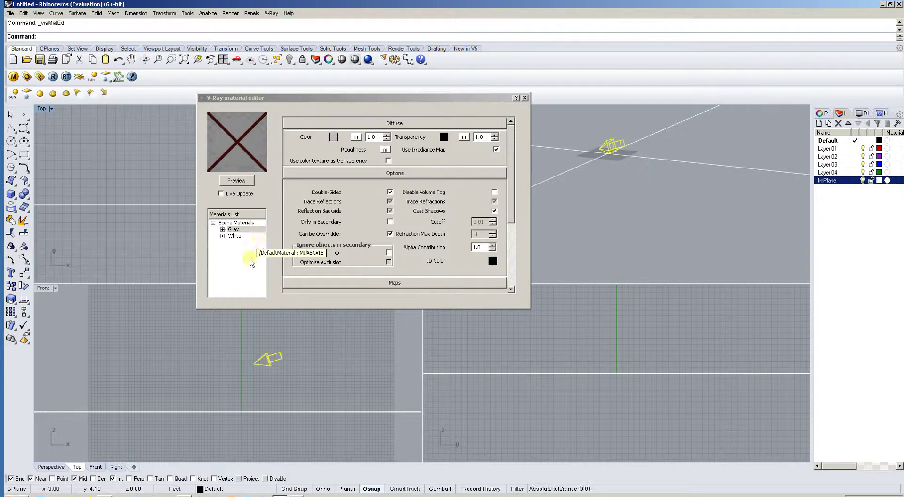
Step: Load the Glass.vismat material from the Glass materials folder into the scene materials
left_click(237, 224)
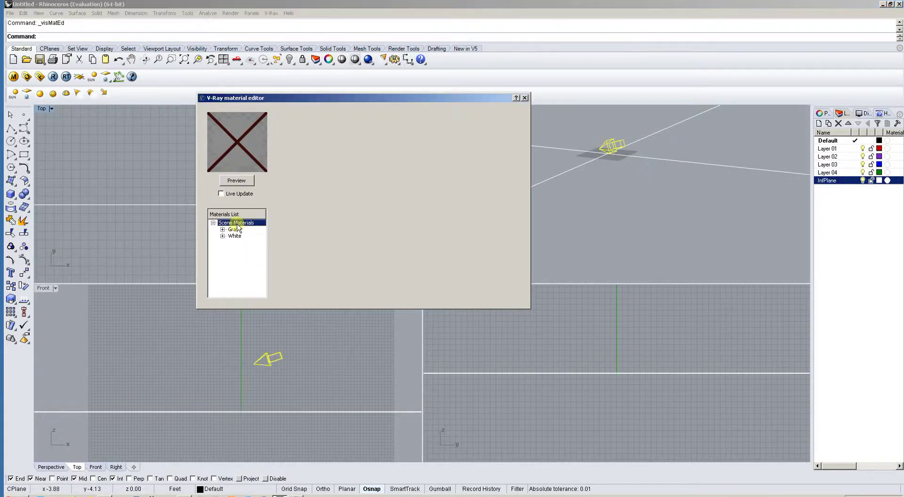
right_click(237, 224)
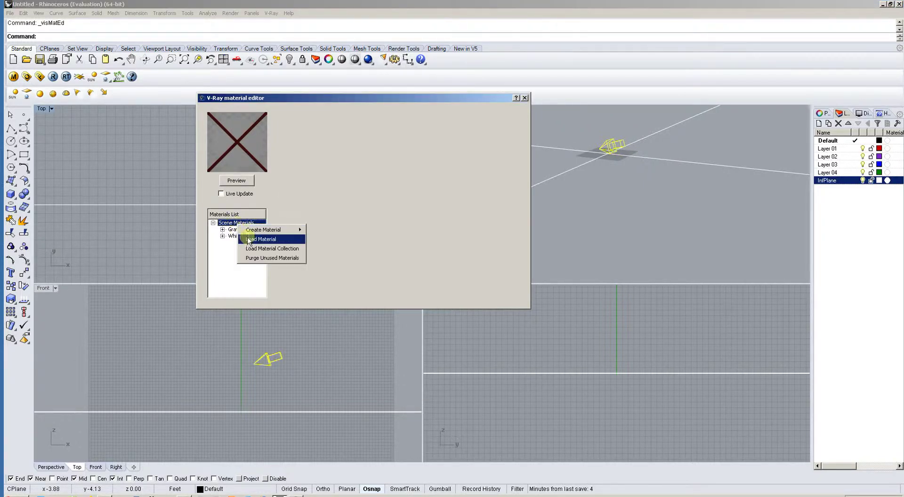
left_click(249, 240)
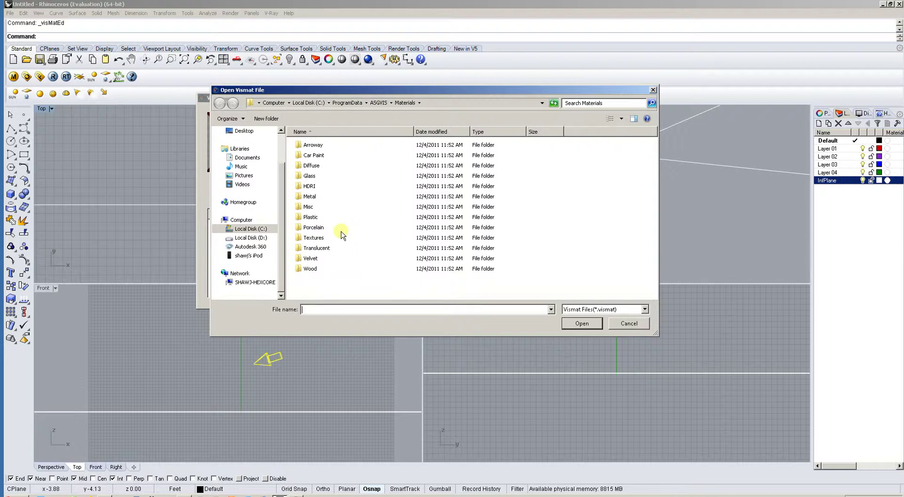
double_click(308, 177)
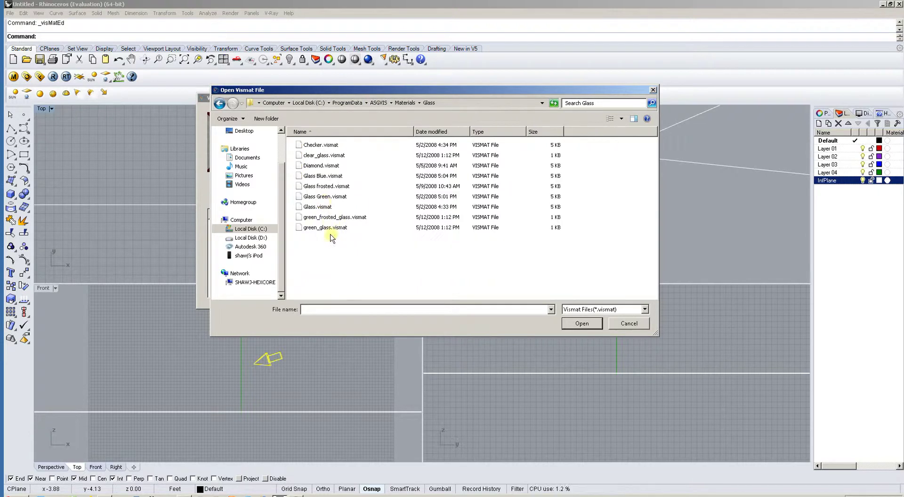
left_click(324, 211)
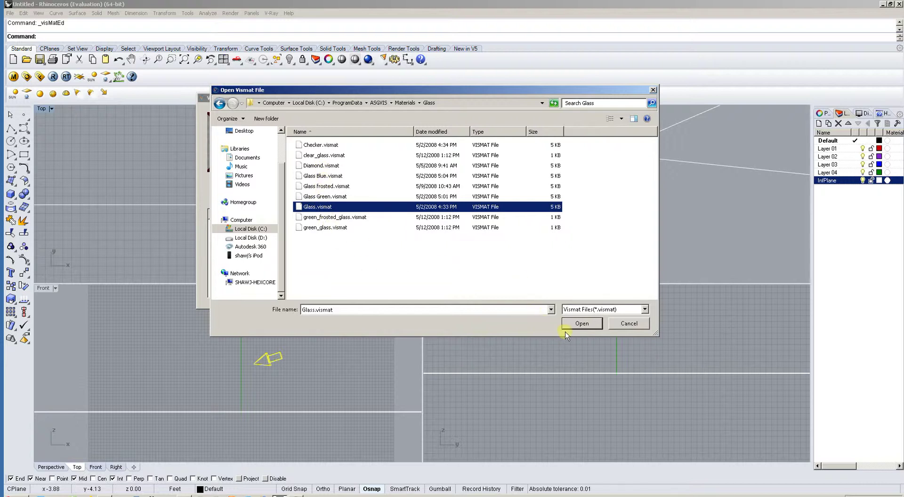
left_click(581, 324)
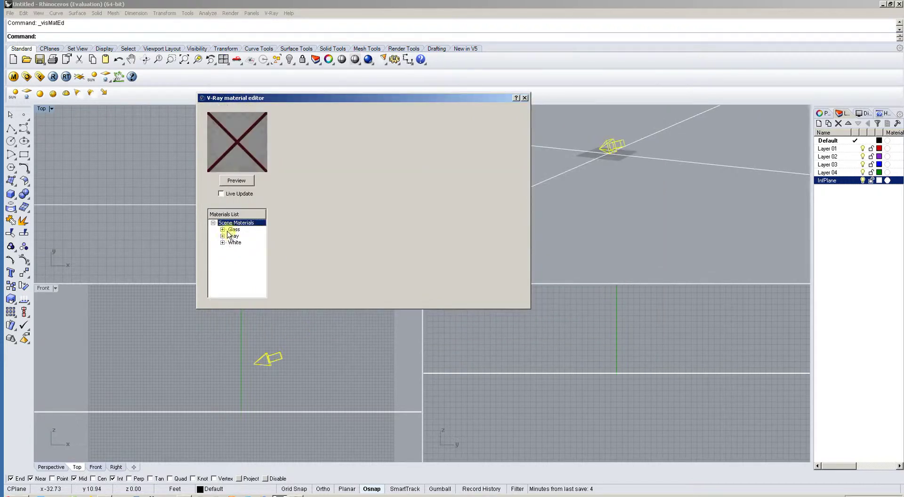
Step: Compare the layers of the Glass and Gray materials and look at the layer types that can be added to Glass
left_click(223, 231)
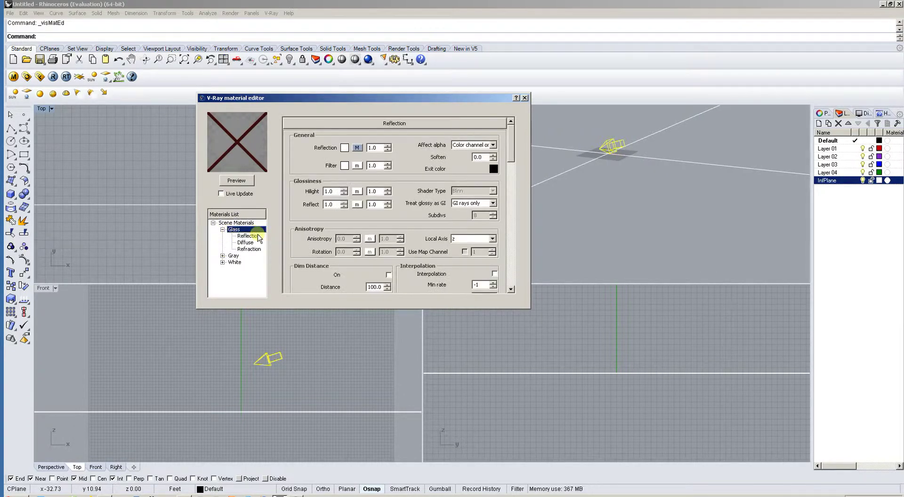
left_click(222, 256)
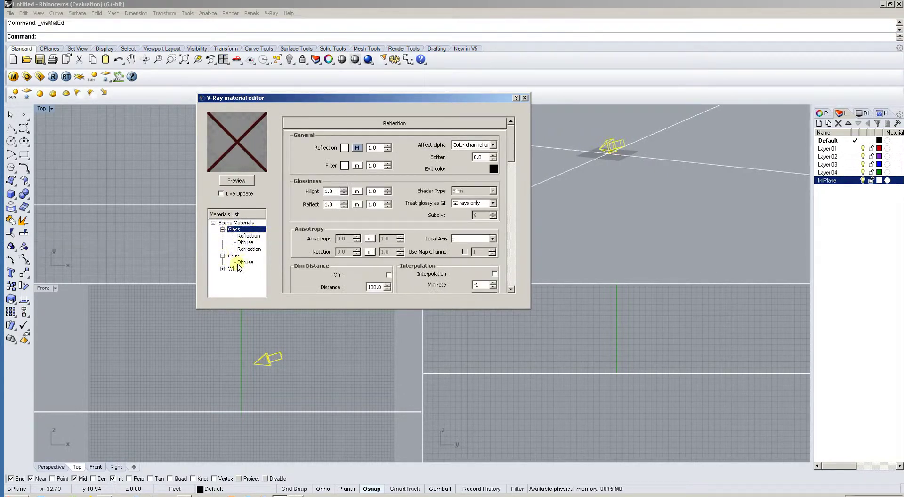
left_click(245, 262)
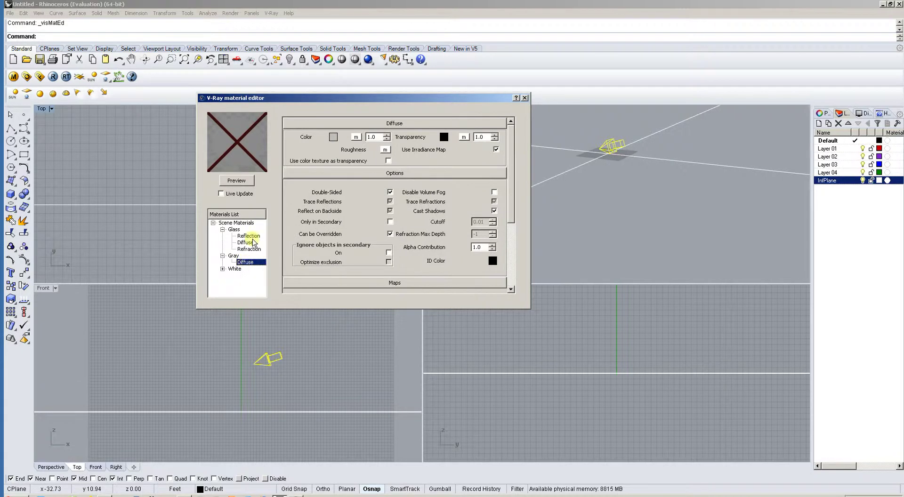
left_click(248, 236)
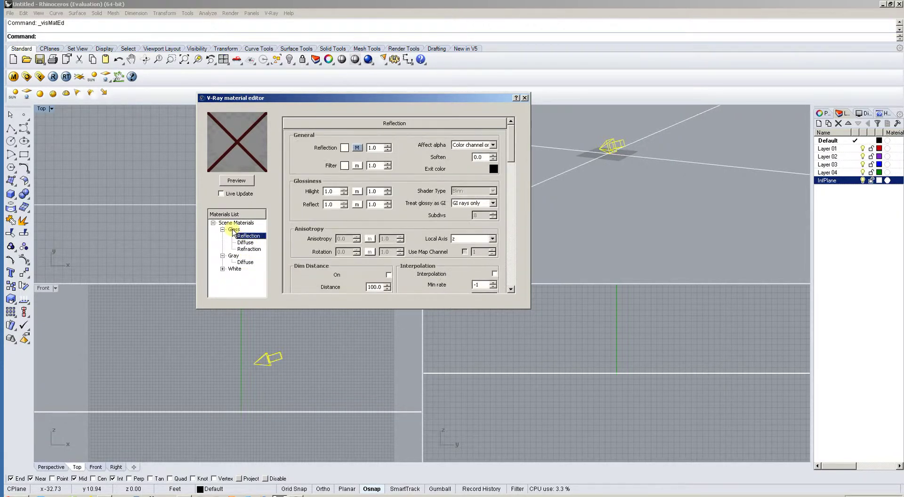
right_click(233, 231)
mouse_move(243, 236)
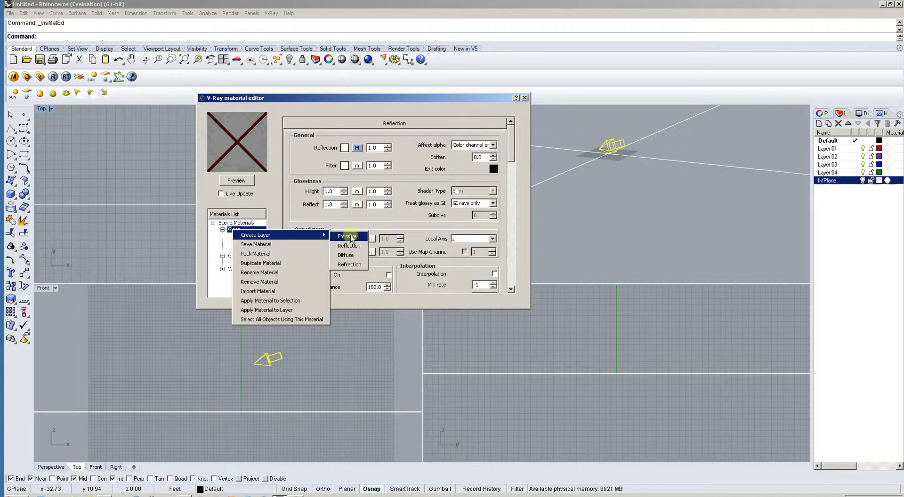
left_click(275, 199)
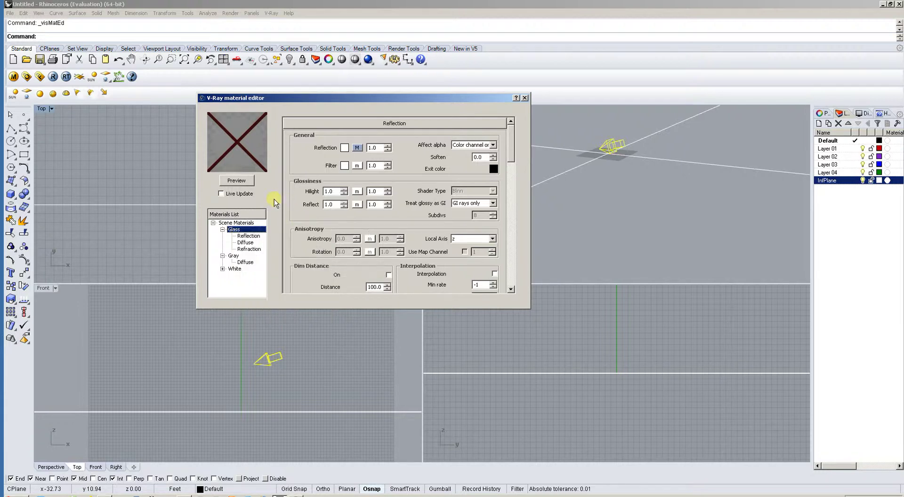
Step: Generate a preview of the Glass material and examine its refraction transparency color without changing it
left_click(249, 237)
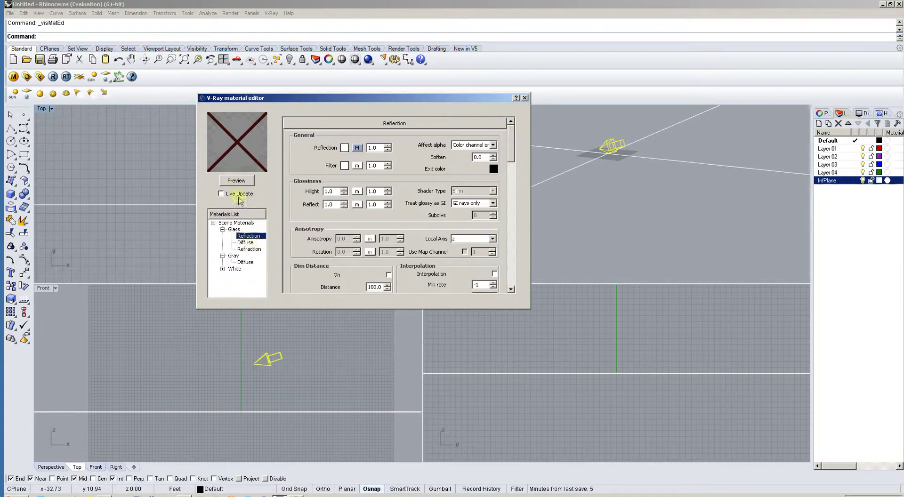
left_click(239, 182)
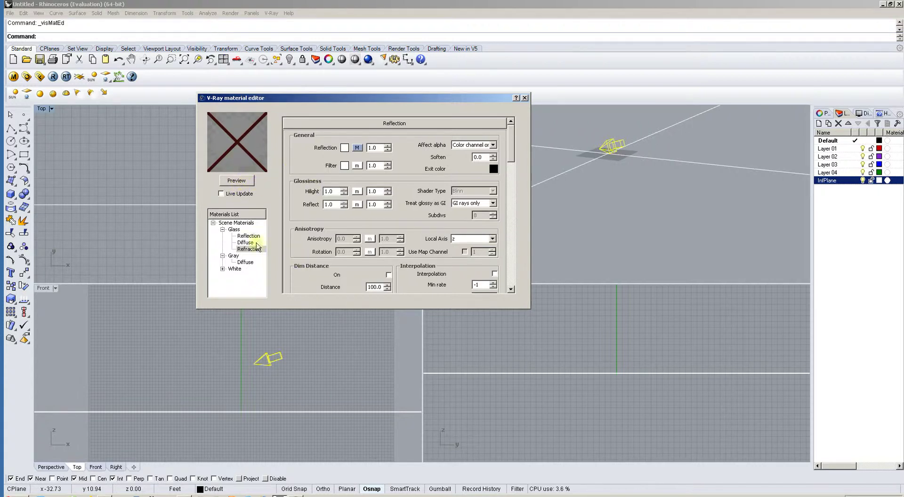
left_click_drag(510, 155, 520, 196)
left_click(444, 189)
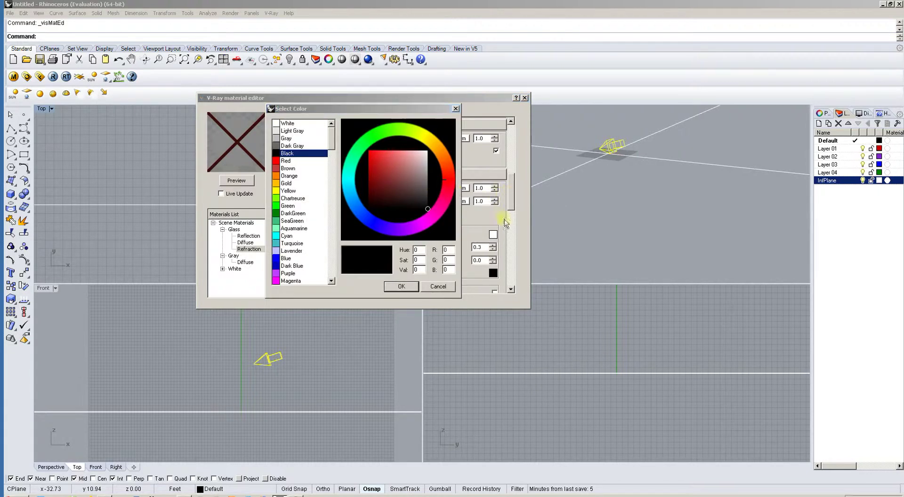
left_click(443, 287)
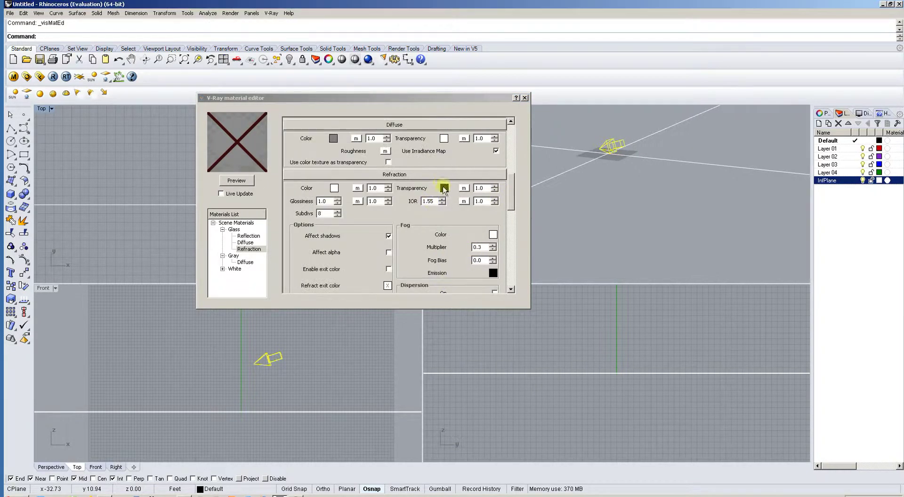
left_click_drag(511, 186, 512, 125)
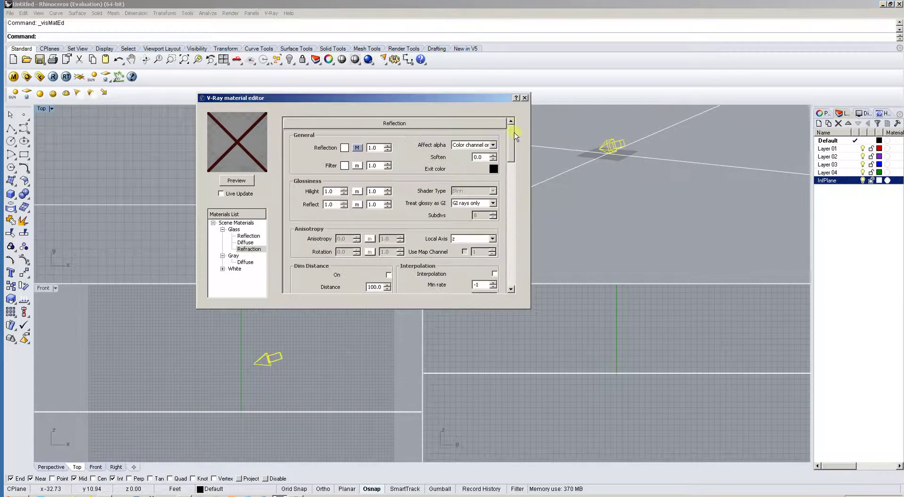
Step: Collapse the Reflection settings and compare the Glass material's diffuse and refraction transparency colors
left_click(461, 124)
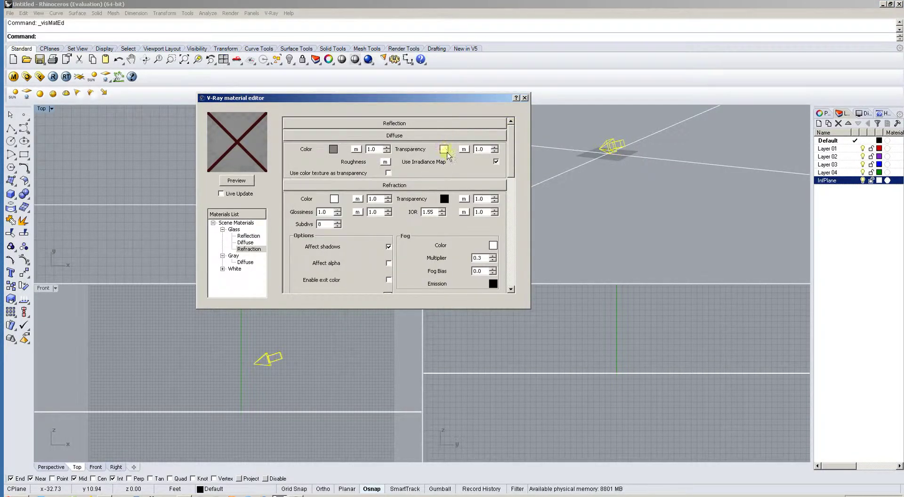
left_click(444, 149)
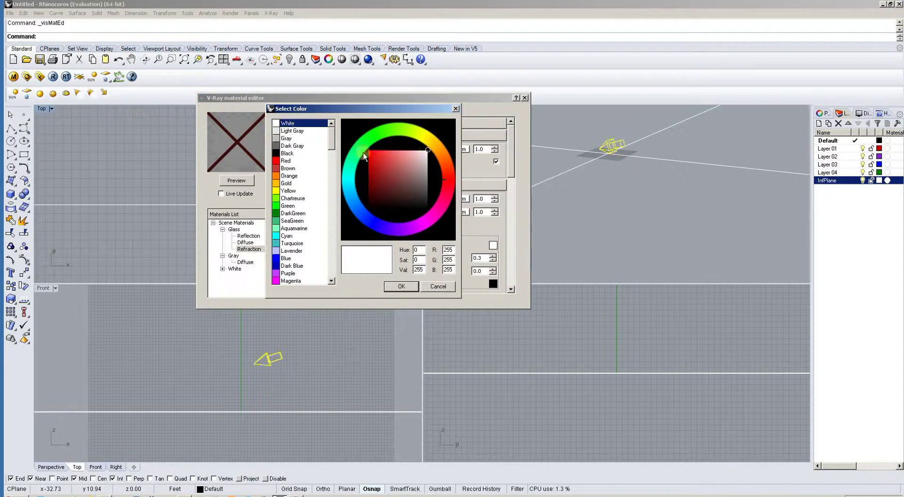
left_click(435, 286)
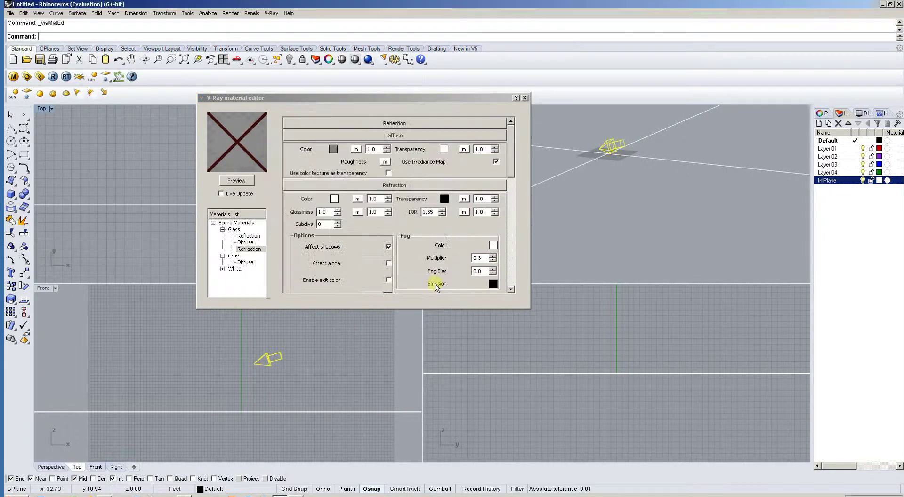
mouse_move(513, 163)
left_mouse_down()
mouse_move(513, 205)
mouse_move(512, 172)
left_mouse_up()
left_click(445, 171)
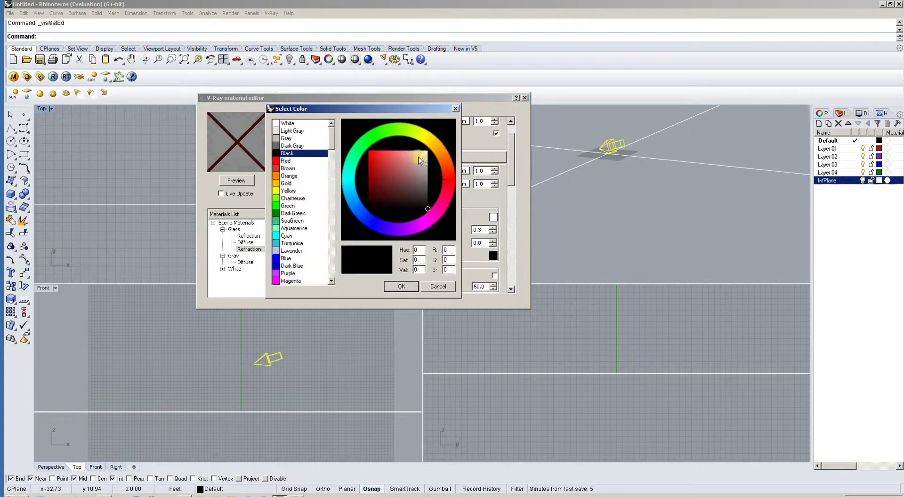
left_click(438, 287)
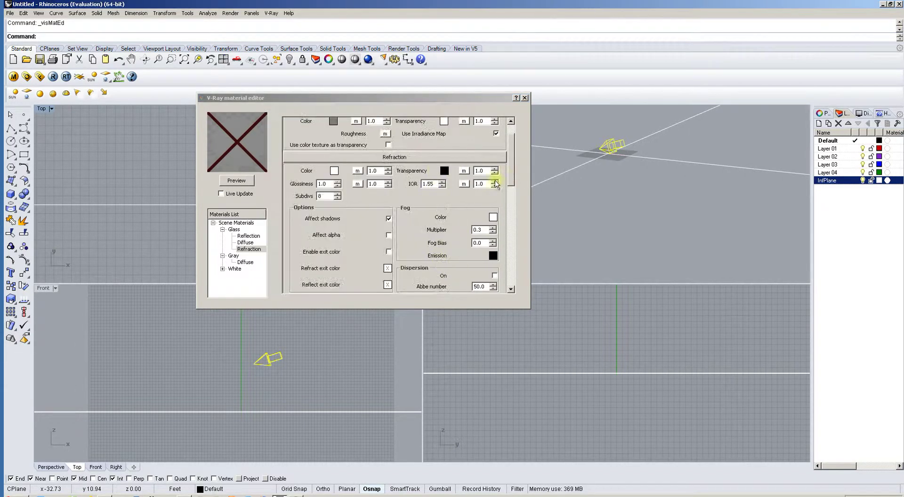
left_click_drag(512, 170, 512, 157)
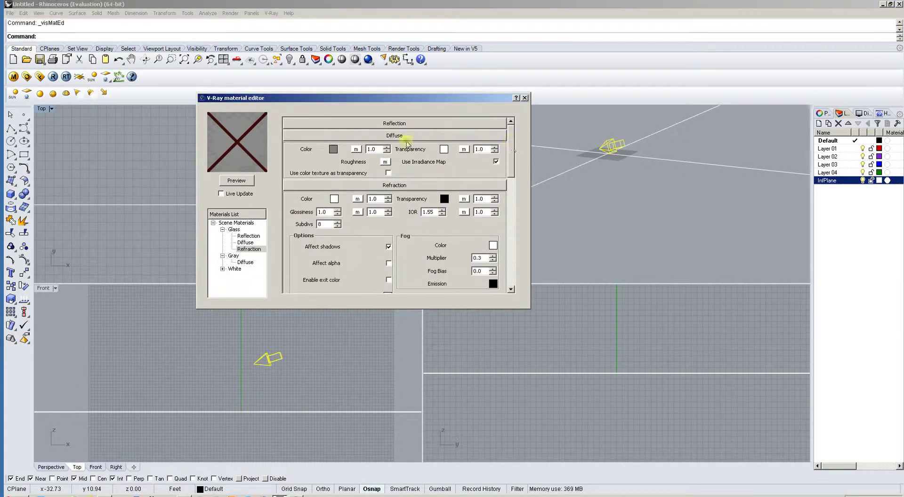
left_click(348, 136)
left_click(347, 147)
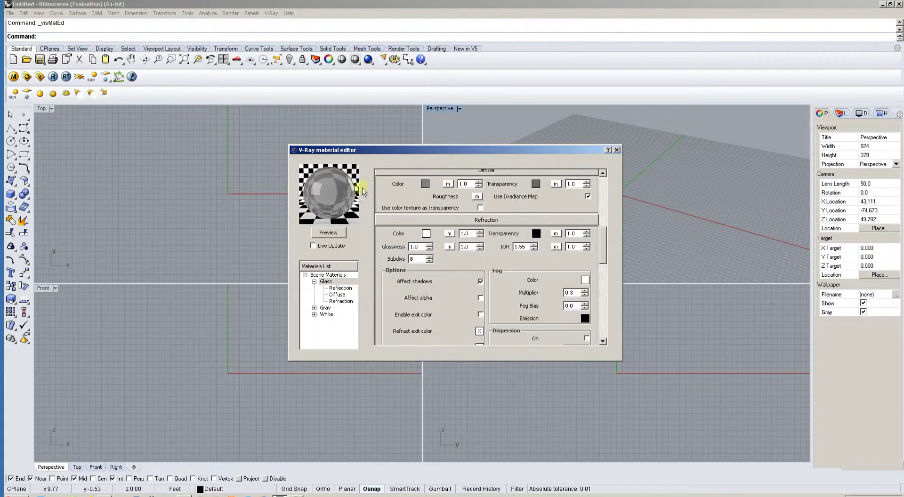
Step: Lighten the Glass material's diffuse transparency color to a light gray, refresh its preview and close the material editor
left_click(536, 183)
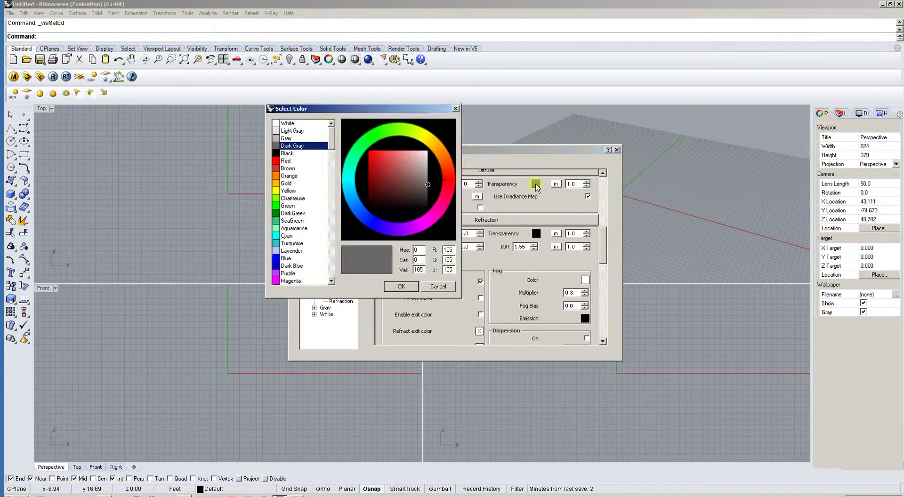
left_click_drag(428, 182, 434, 154)
left_click(396, 287)
left_click(337, 233)
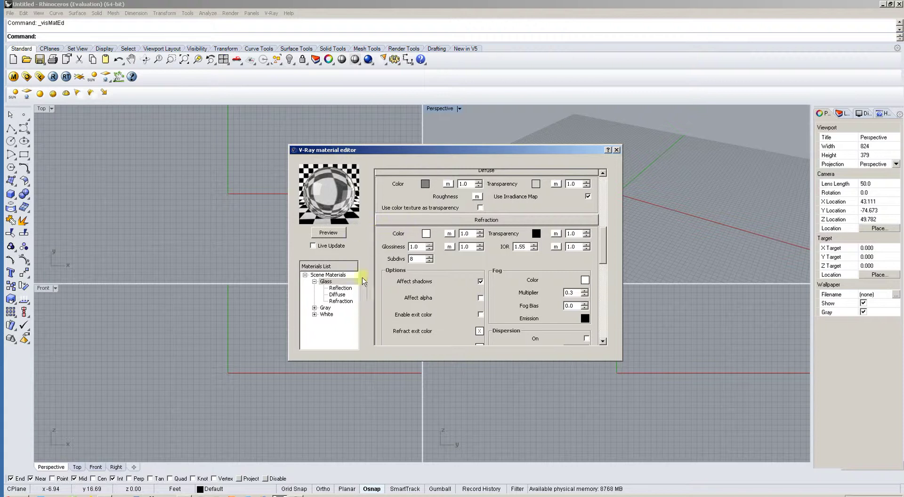
left_click(617, 150)
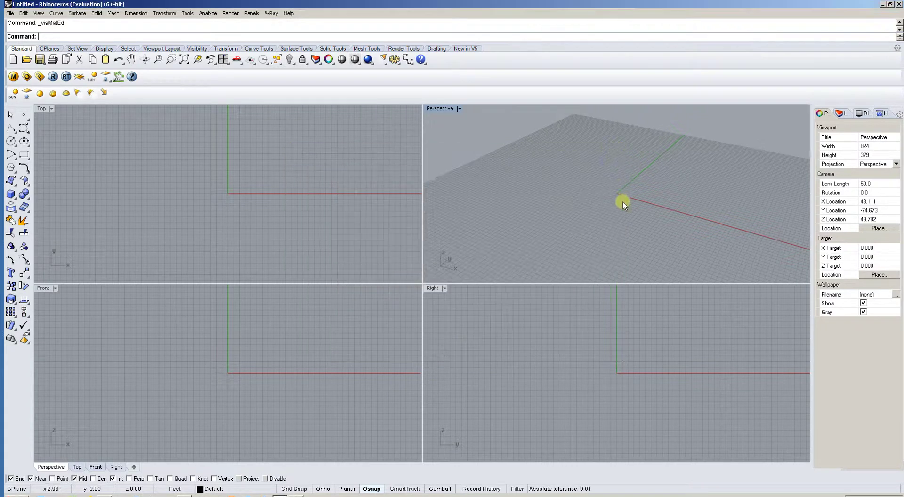
Step: Add an infinite plane and start a sunlight with manual control off and its location set in the United States
left_click(79, 76)
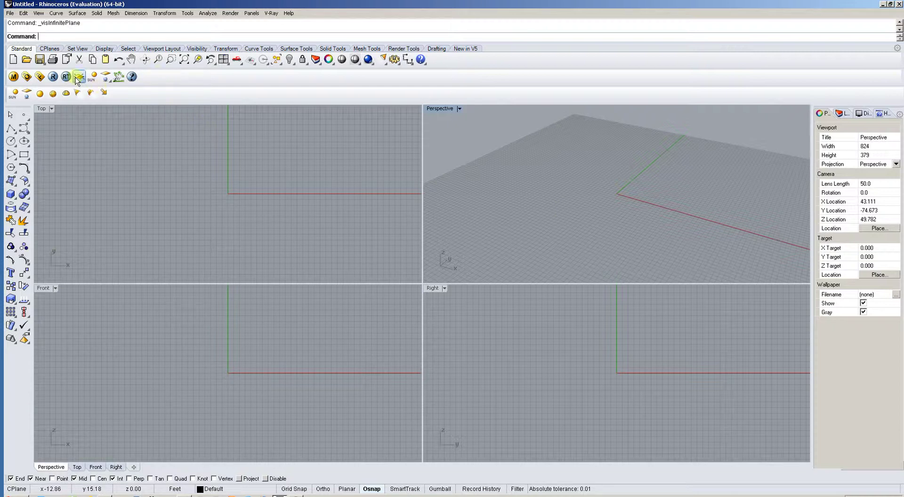
left_click(92, 76)
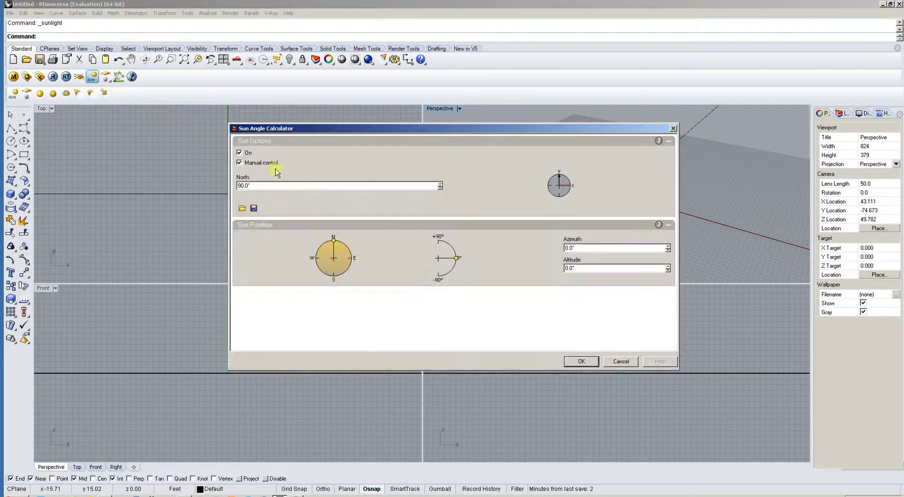
left_click(240, 163)
left_click_drag(672, 205, 673, 293)
left_click(339, 242)
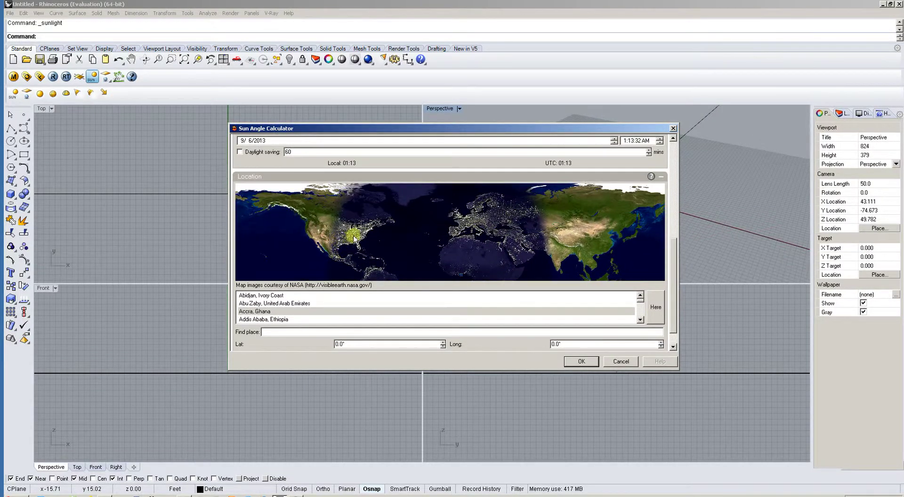
Step: Set the sun's time to about 7:04 AM and place the sunlight near the origin in the Top view
left_click_drag(672, 265, 663, 233)
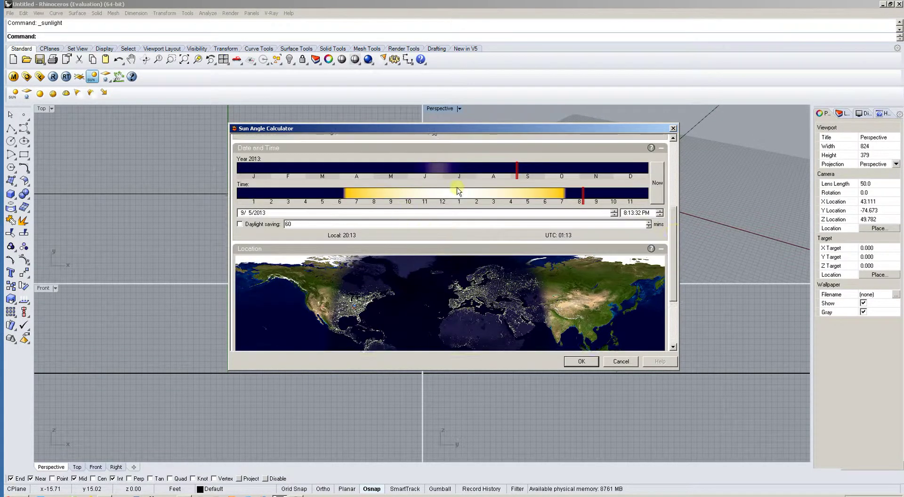
left_click(358, 193)
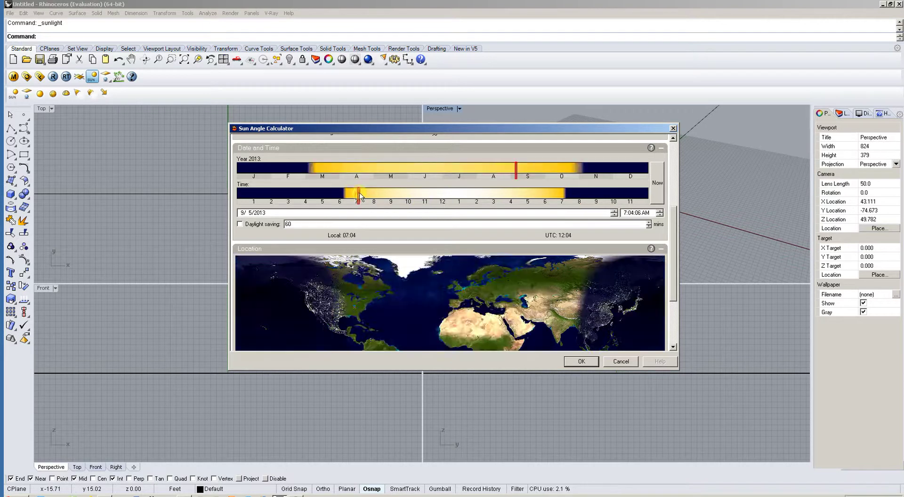
left_click(580, 361)
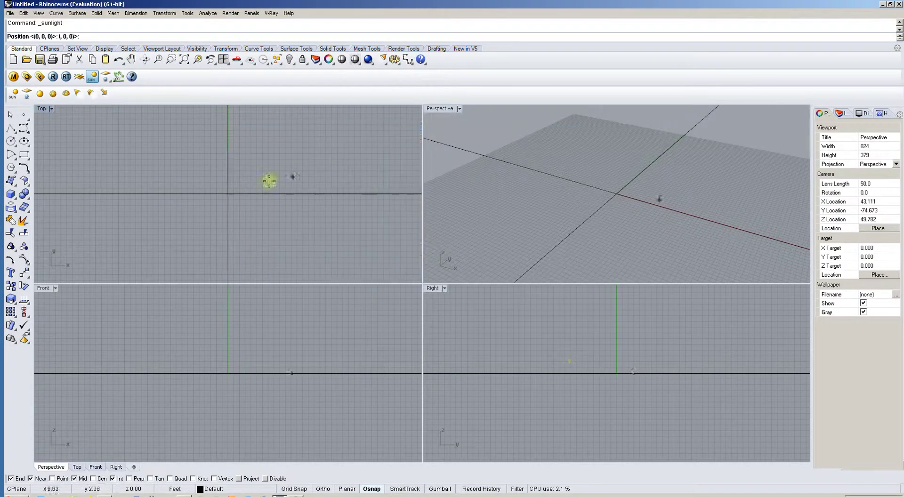
left_click(248, 184)
Step: Move the sunlight symbol straight up above the infinite plane in the Front view
right_click_drag(607, 219, 430, 238)
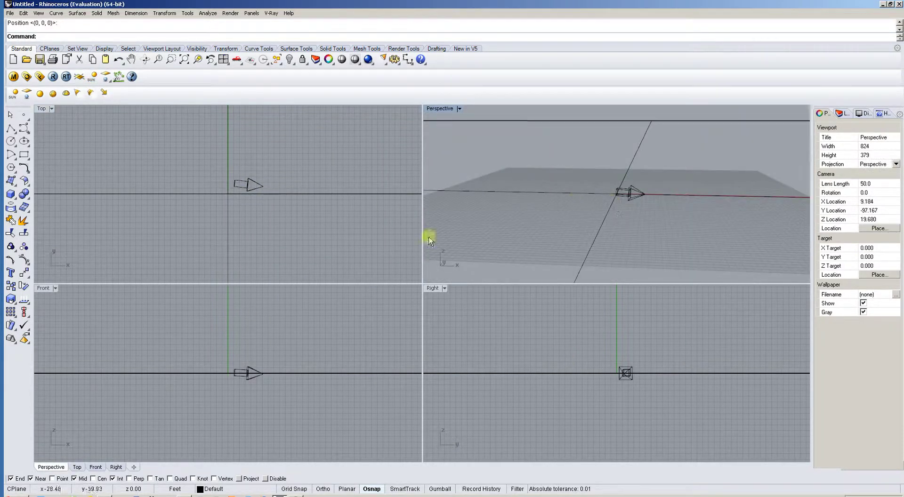
left_click(250, 367)
left_click_drag(250, 367, 249, 313)
right_click_drag(379, 196, 385, 211)
right_click_drag(597, 172, 634, 179)
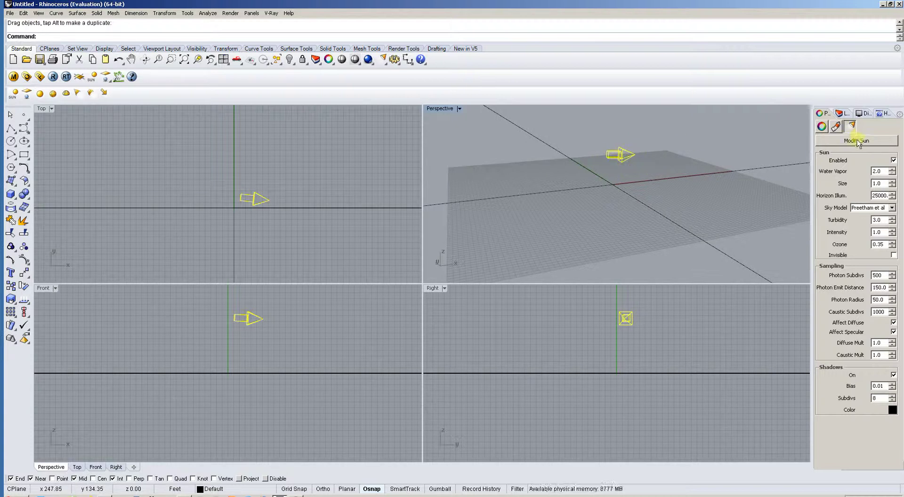
Step: Edit the sunlight with manual control off, its location in the United States and the time in the early morning around 7 AM
left_click(843, 141)
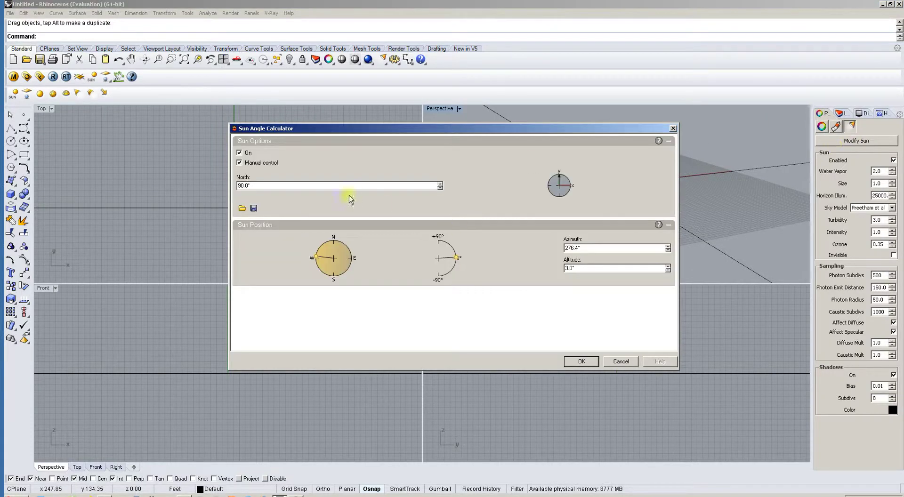
left_click(265, 164)
left_click_drag(676, 176, 676, 262)
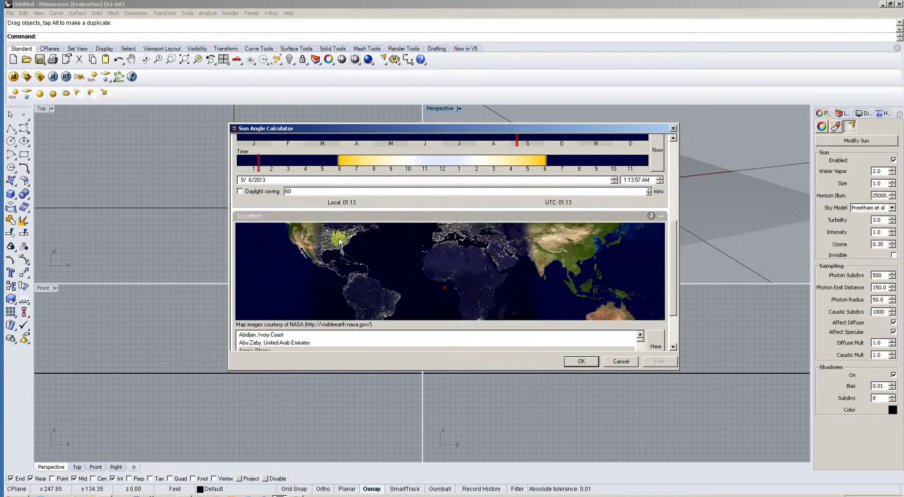
left_click(334, 241)
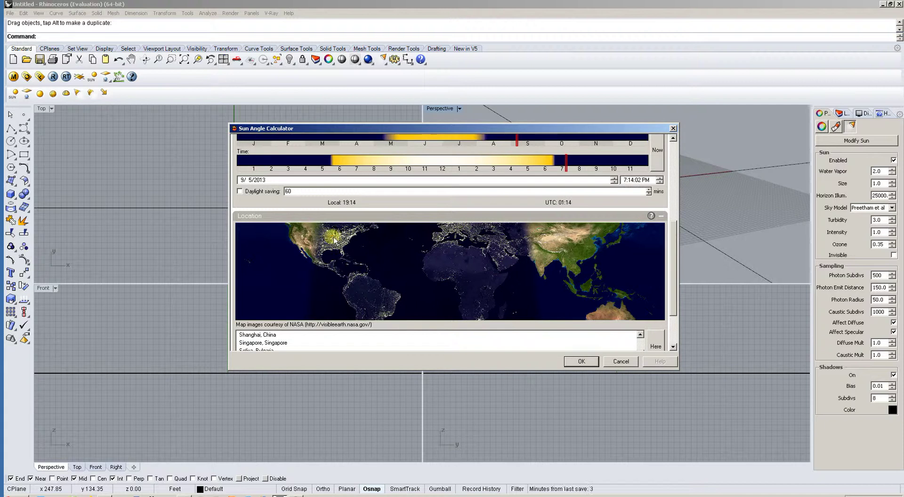
left_click(354, 161)
left_click(592, 362)
right_click_drag(593, 212, 659, 217)
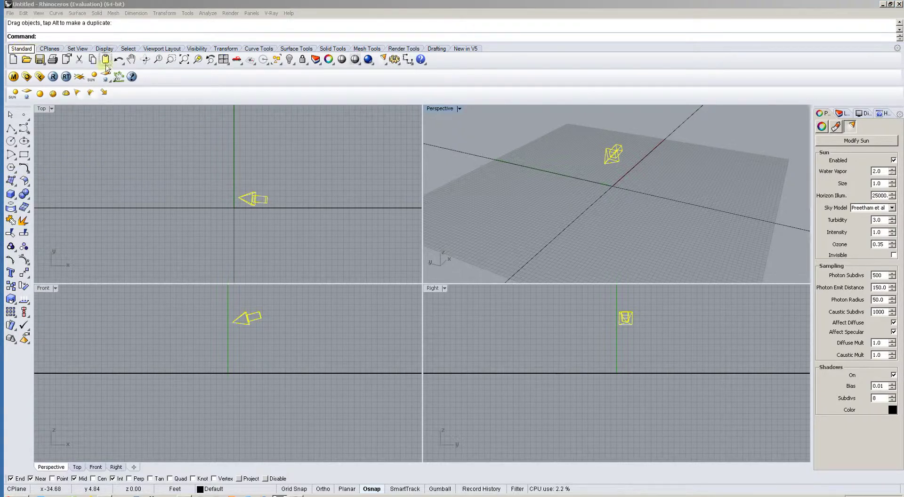
right_click(233, 78)
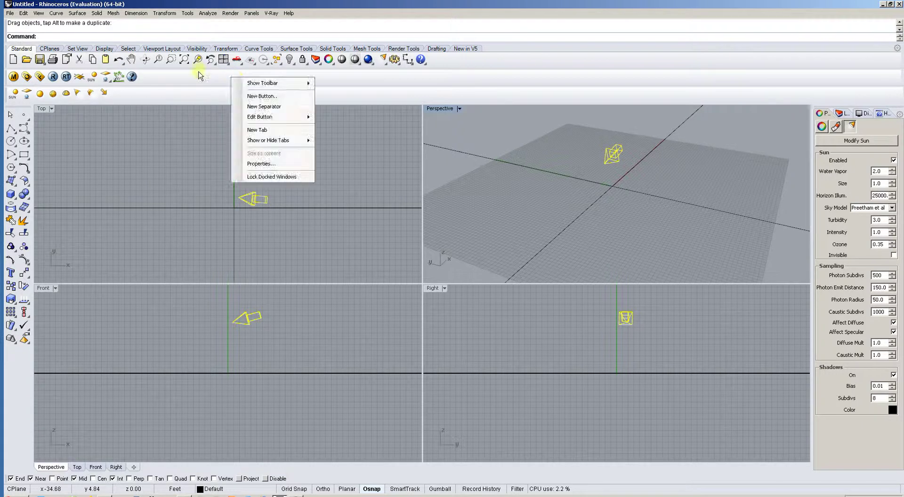
mouse_move(265, 84)
left_click_drag(418, 108, 427, 276)
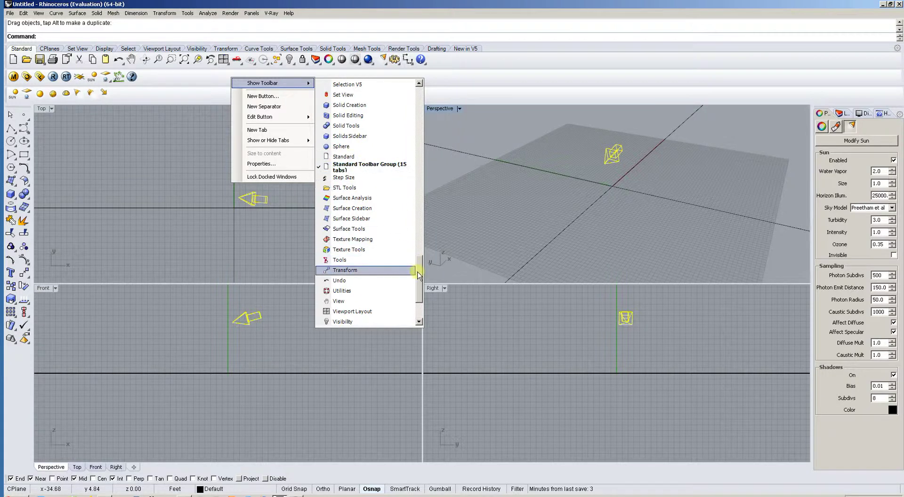
scroll(420, 301, "down", 3)
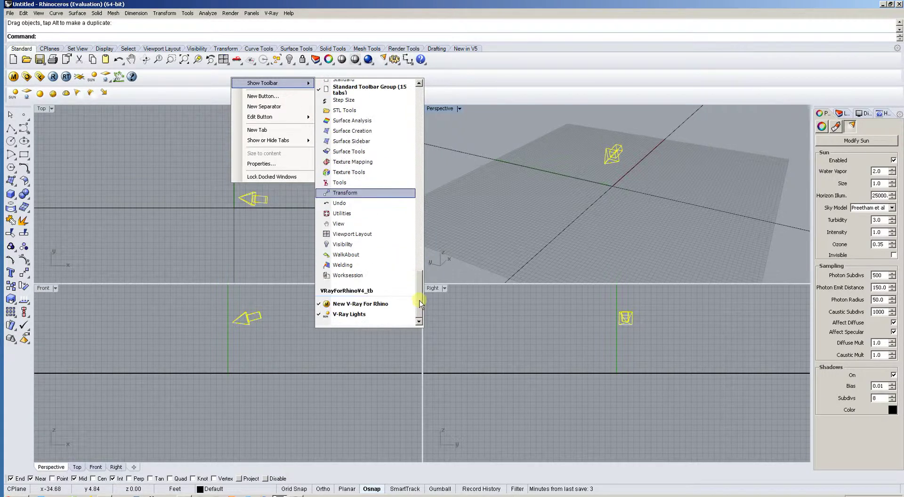
left_click(479, 81)
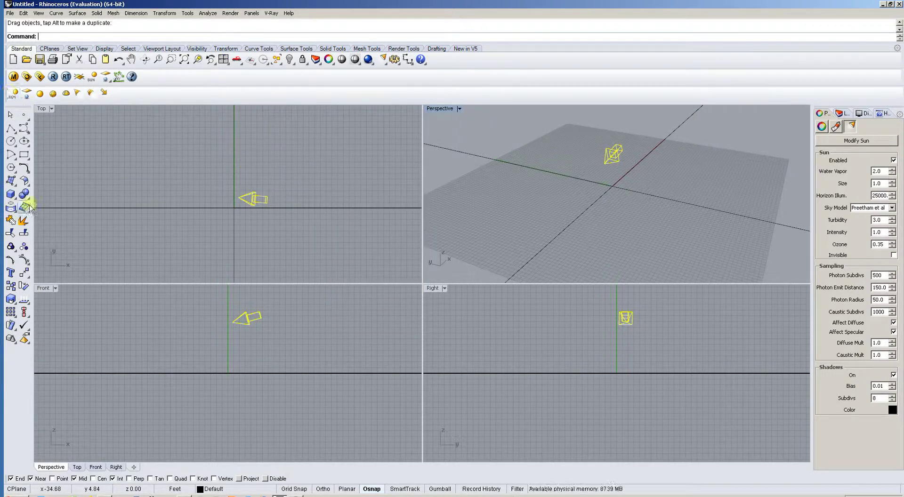
Step: Detach the solid creation tools as a floating palette and draw a freehand box on the ground plane in the Perspective view
left_click(14, 200)
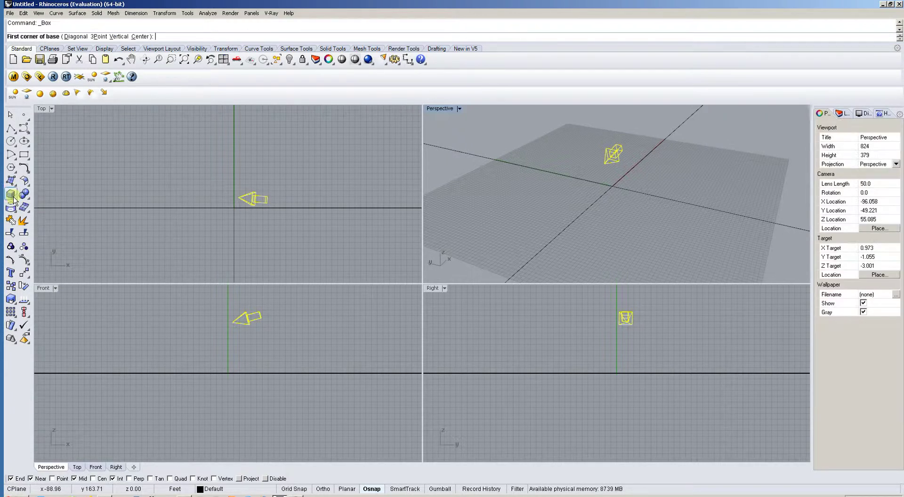
left_click(14, 200)
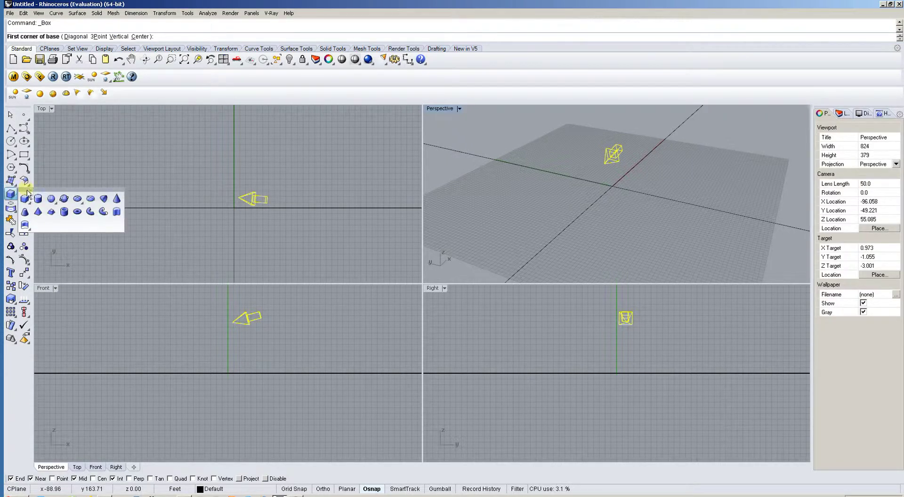
left_click_drag(27, 193, 157, 138)
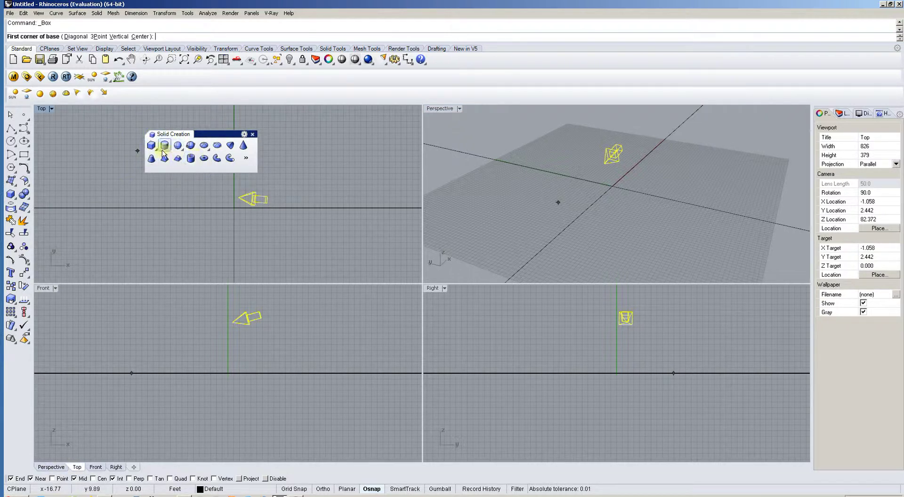
left_click(569, 174)
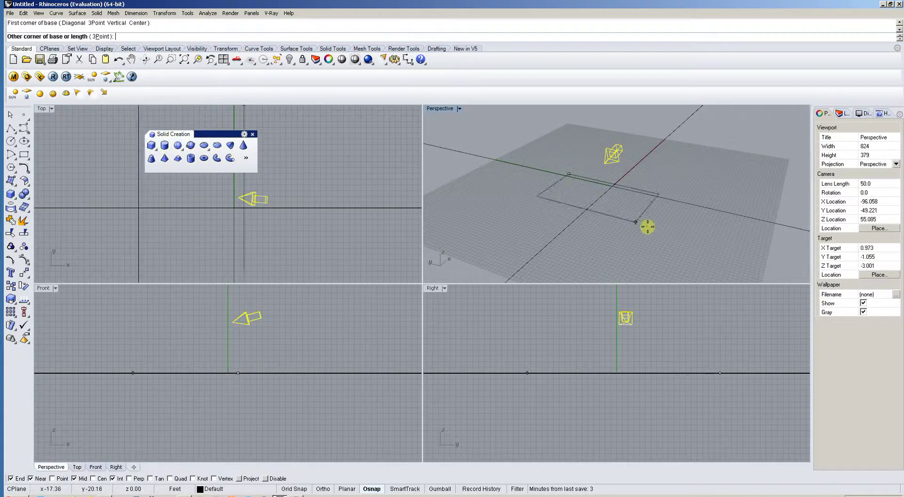
left_click(637, 246)
left_click(642, 187)
scroll(643, 187, "down", 5)
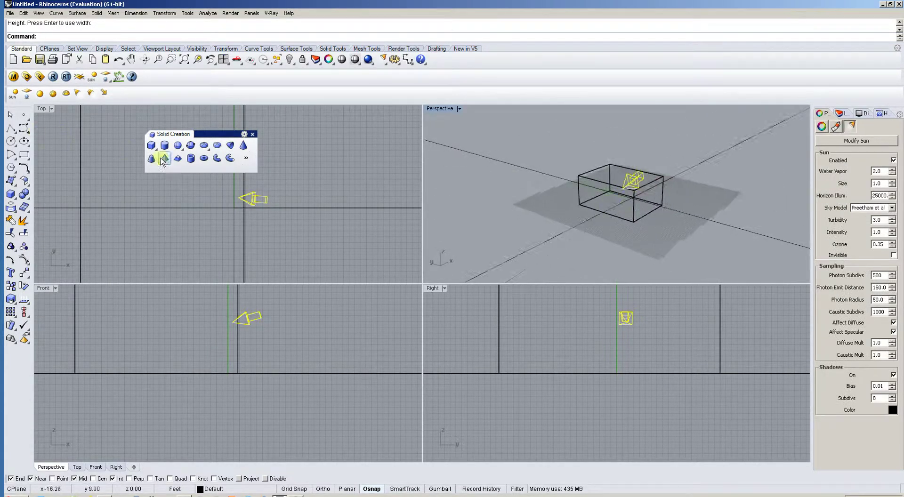
Step: Draw a thick-walled upright tube beside the box in the Perspective view, slightly taller than the box
left_click(191, 158)
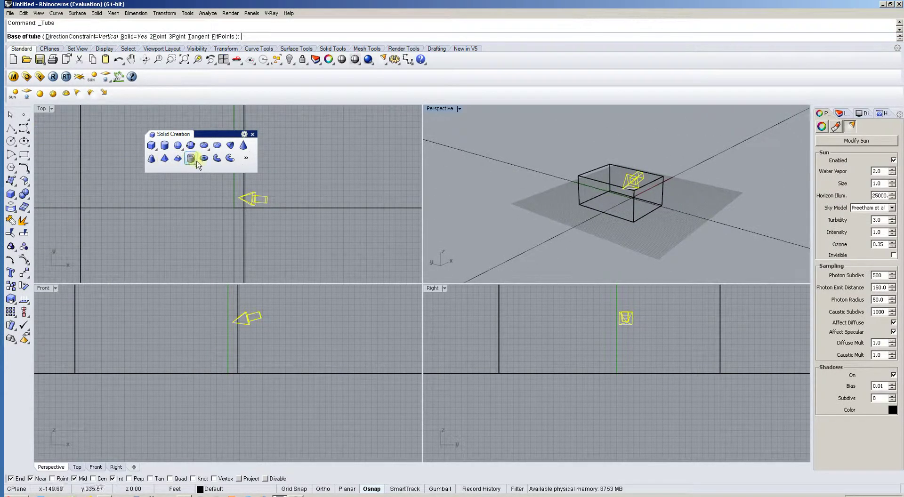
left_click(531, 216)
left_click(551, 233)
left_click(541, 225)
left_click(546, 171)
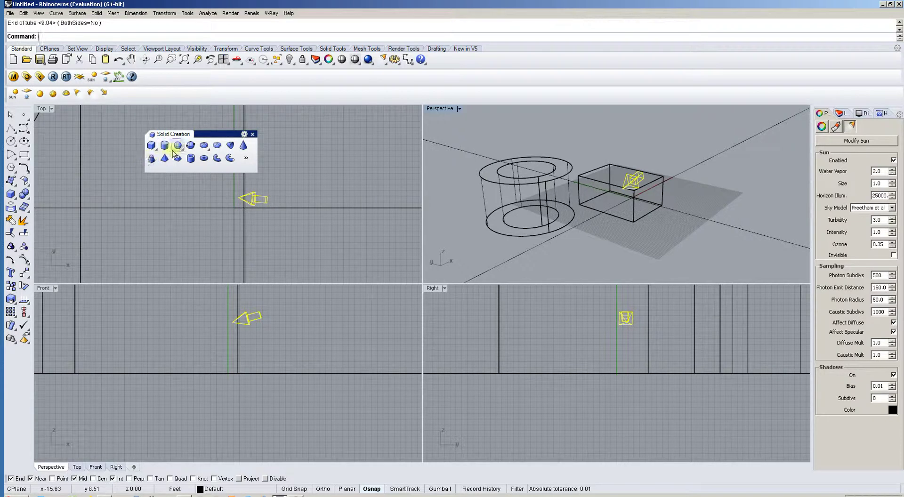
Step: Draw a sphere on the other side of the box and raise it above the ground plane in the Right view
left_click(177, 145)
left_click(695, 188)
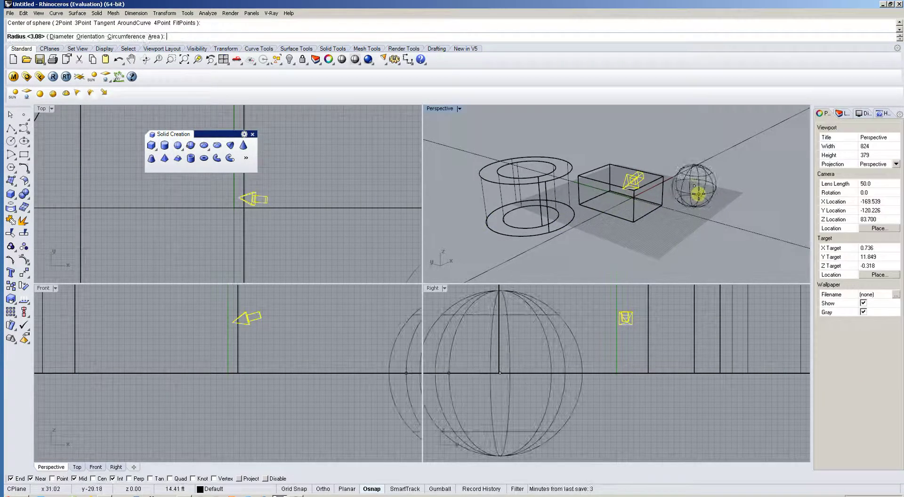
left_click(706, 193)
right_click_drag(482, 325, 544, 358)
scroll(544, 358, "down", 3)
left_click_drag(543, 358, 506, 309)
Step: Render the Perspective view of the box, tube and sphere with V-Ray and set the progress window beside the frame buffer
right_click_drag(699, 197, 588, 201)
left_click(640, 139)
right_click_drag(650, 141, 696, 146)
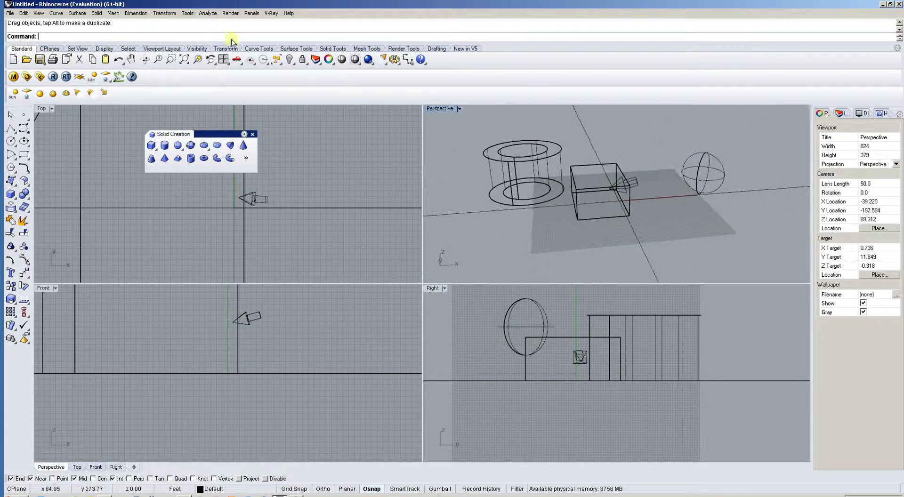
left_click(52, 76)
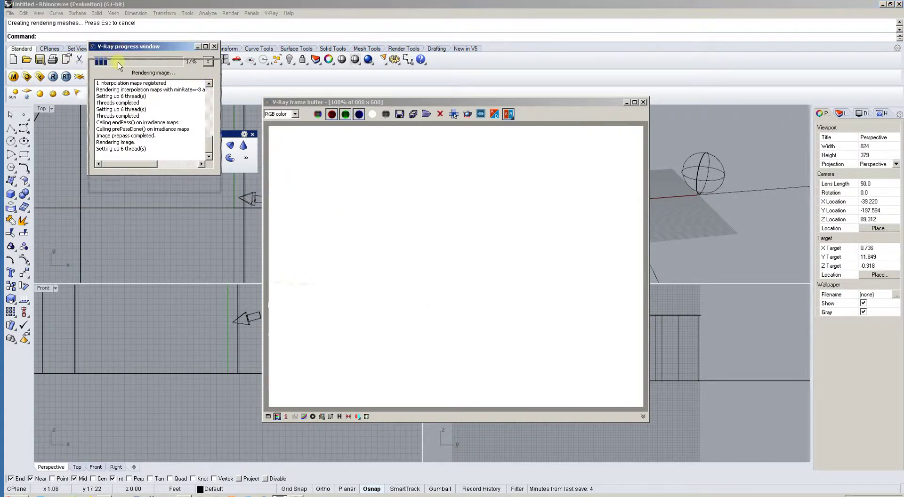
left_click_drag(118, 47, 135, 152)
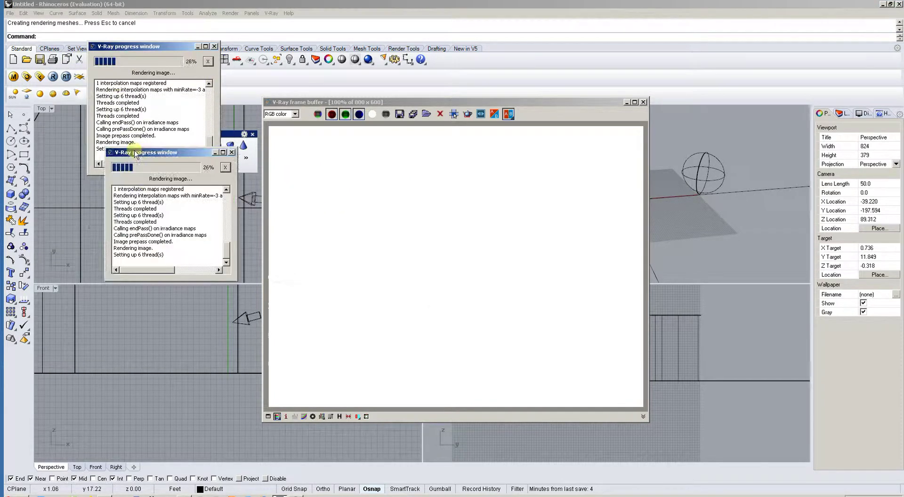
Step: Enable the physical camera in the V-Ray render options and arrange the option editor and frame buffer side by side
left_click(27, 77)
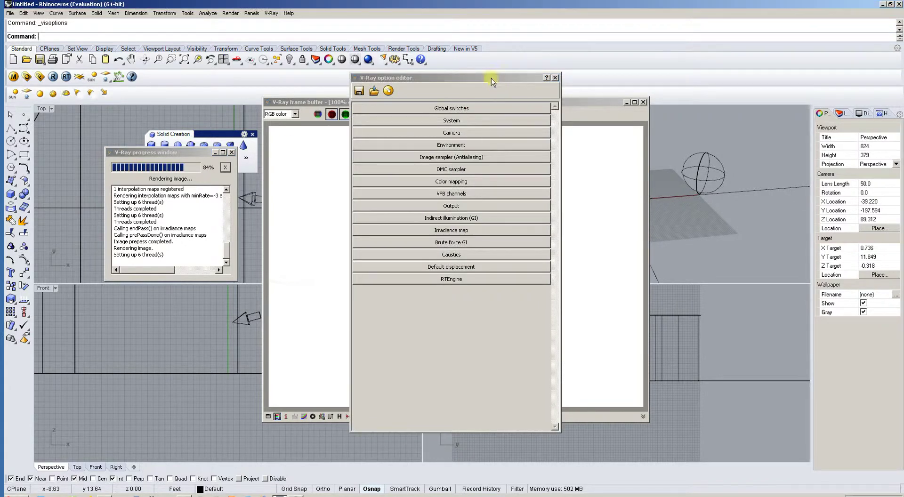
left_click_drag(491, 81, 723, 83)
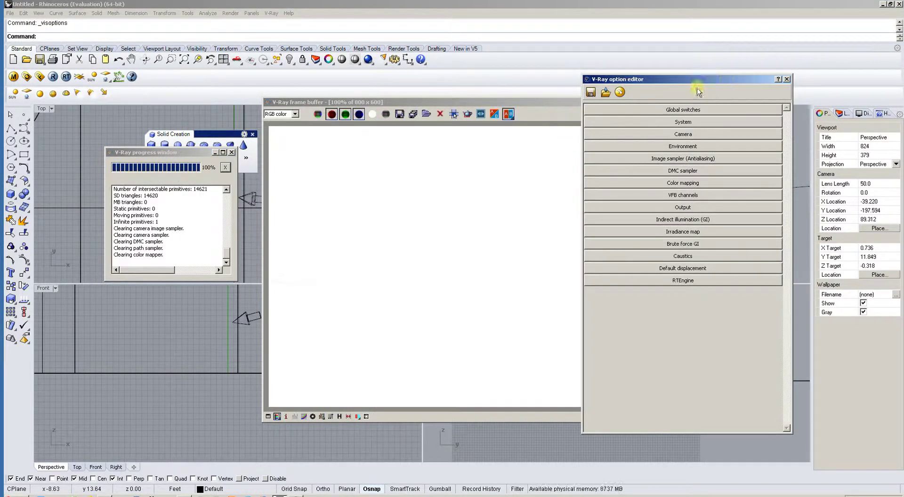
left_click(693, 135)
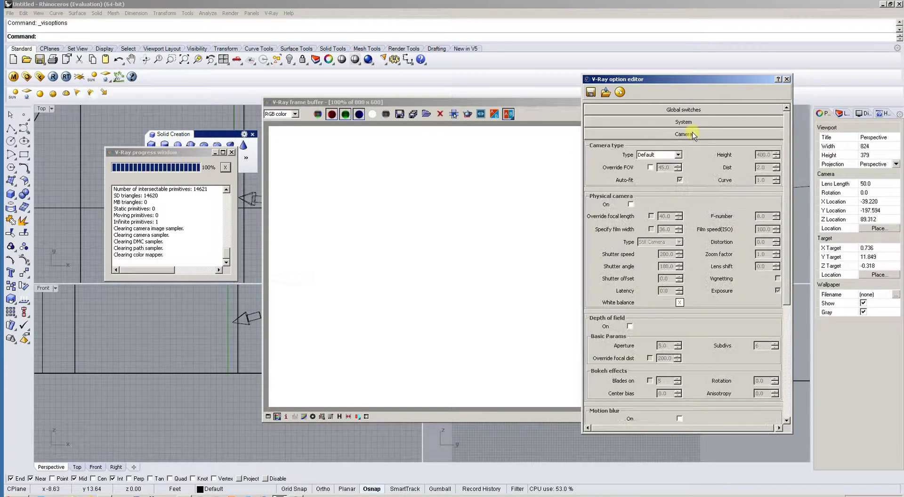
left_click(630, 204)
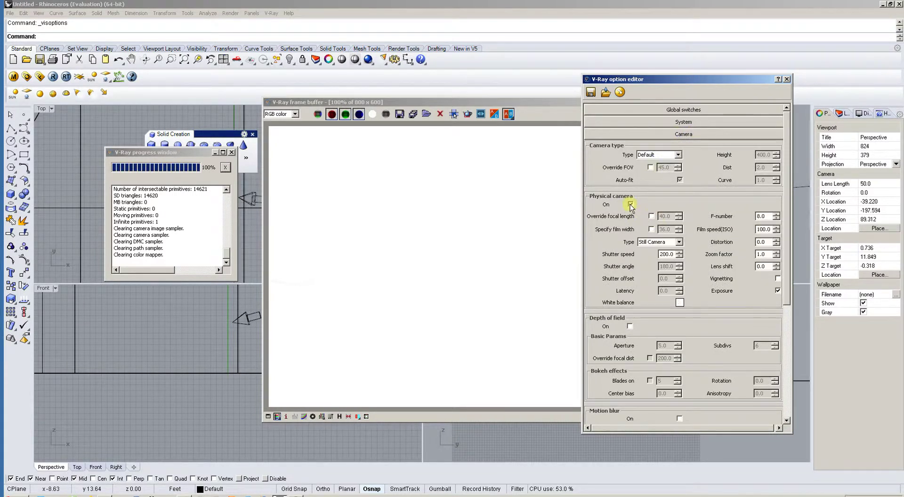
double_click(663, 254)
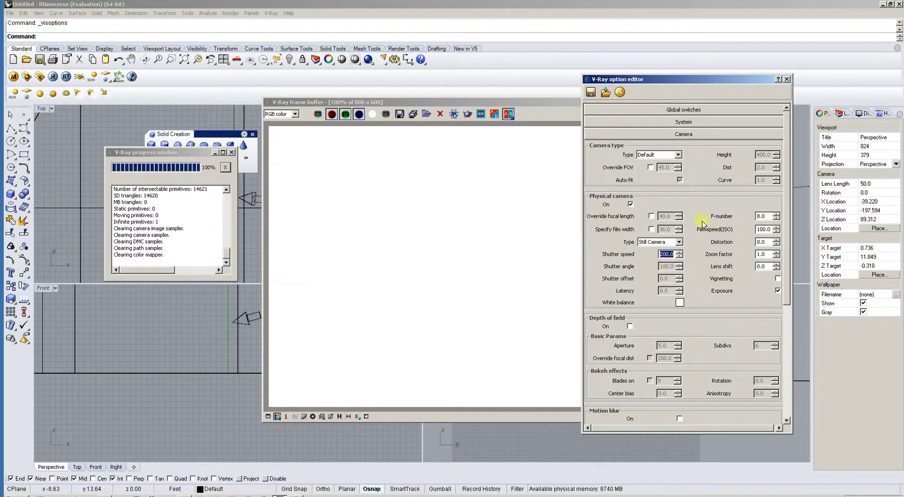
left_click_drag(498, 102, 395, 134)
left_click_drag(723, 80, 773, 82)
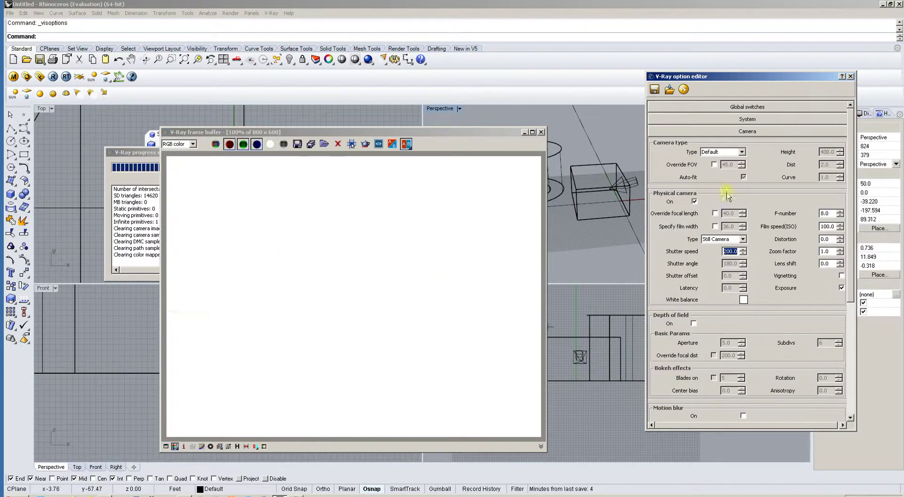
left_click(742, 132)
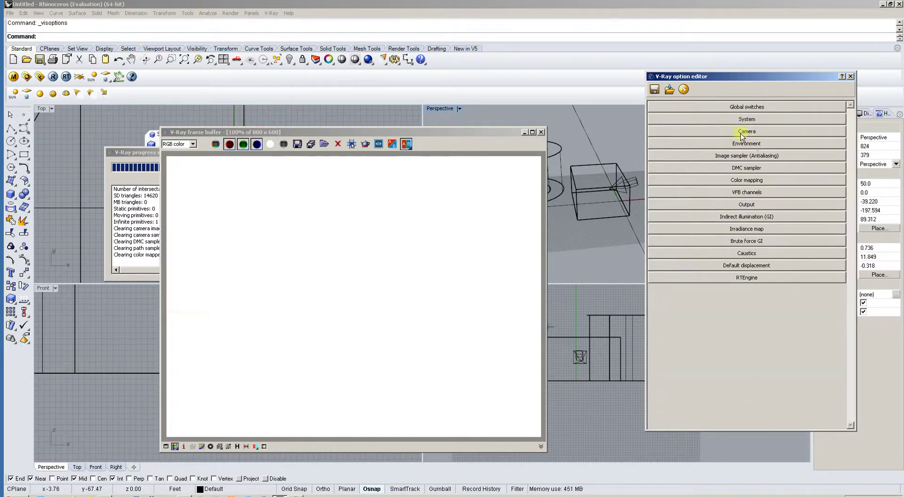
Step: Assign a TexSky texture to the environment's GI skylight, with the placed V-Ray sunlight as its sun
left_click(745, 144)
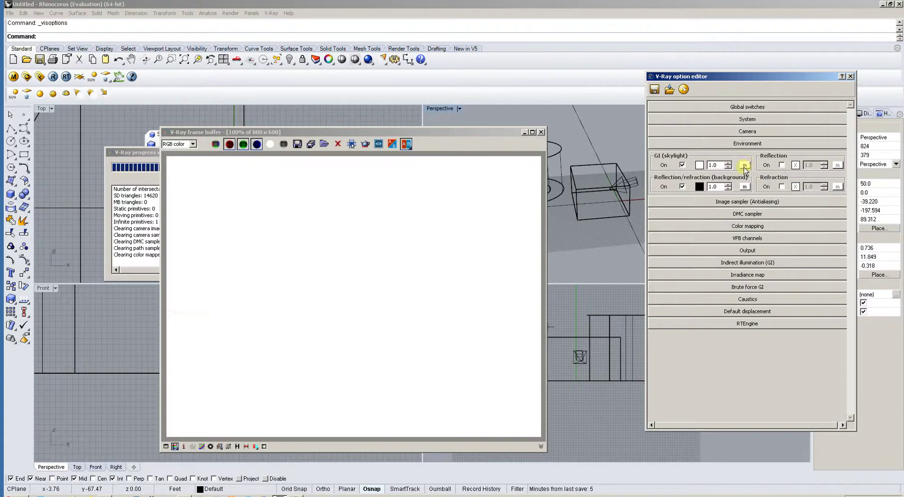
left_click(745, 165)
left_click_drag(745, 199, 570, 175)
left_click(483, 270)
mouse_move(482, 292)
left_mouse_down()
mouse_move(481, 329)
mouse_move(482, 292)
left_mouse_up()
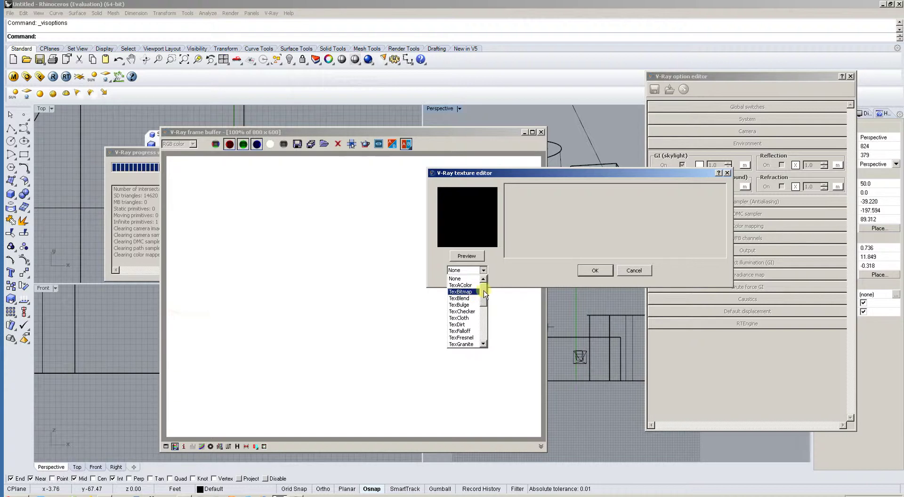
left_click_drag(484, 290, 488, 312)
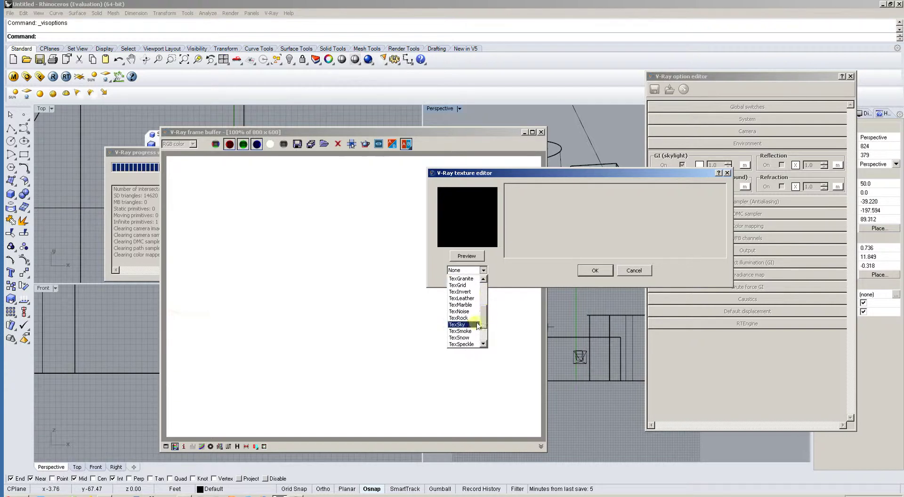
left_click(465, 331)
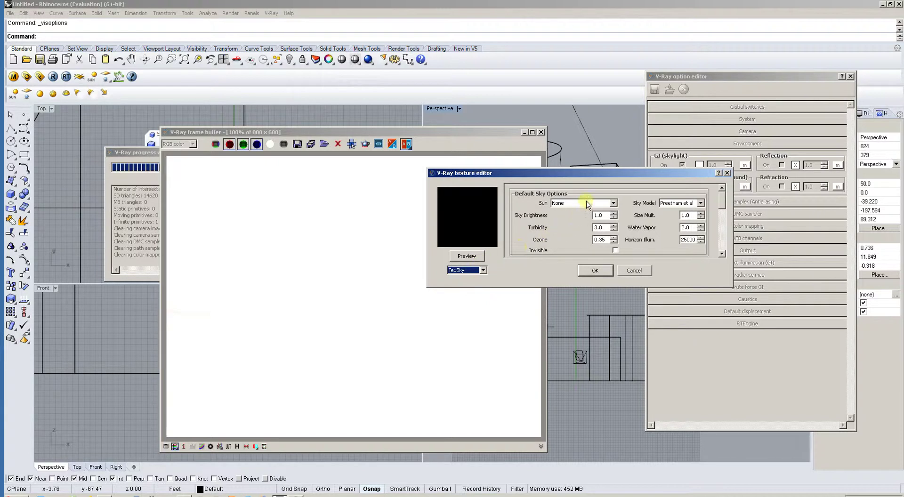
left_click(587, 203)
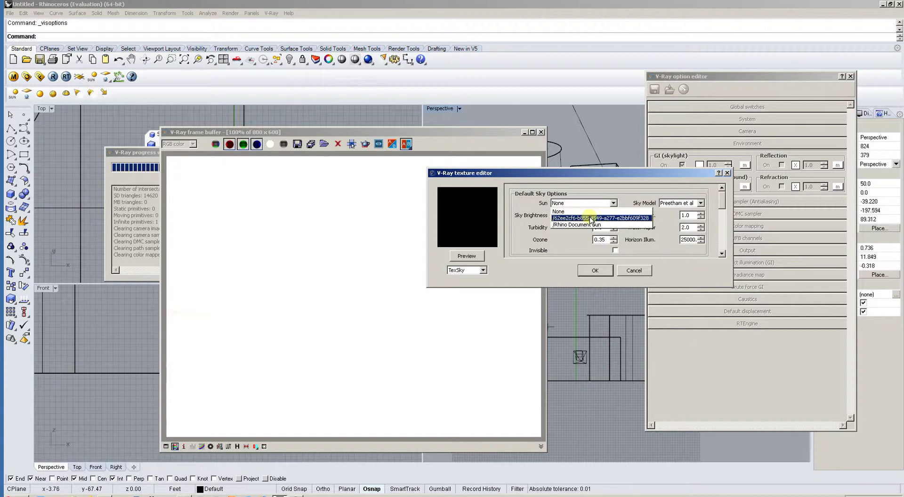
left_click(592, 220)
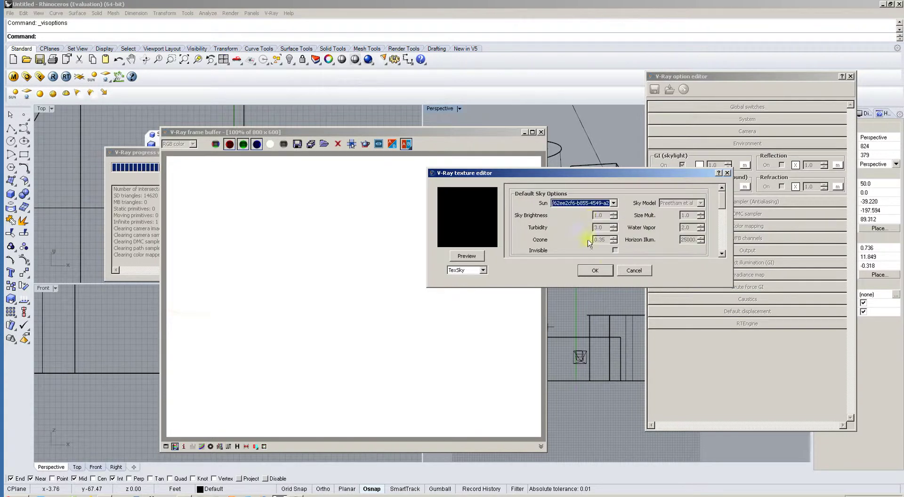
left_click(595, 271)
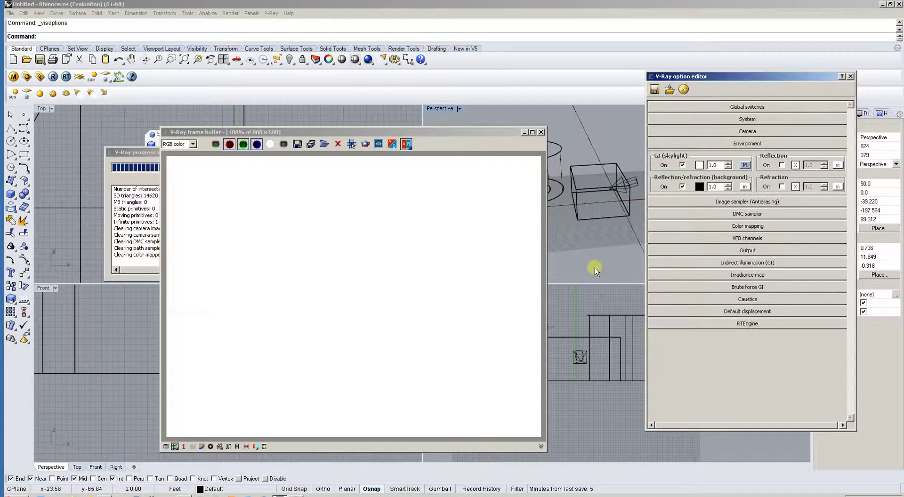
Step: Assign a TexSky texture to the environment's reflection/refraction background, with the placed V-Ray sunlight as its sun
left_click(745, 187)
left_click(348, 296)
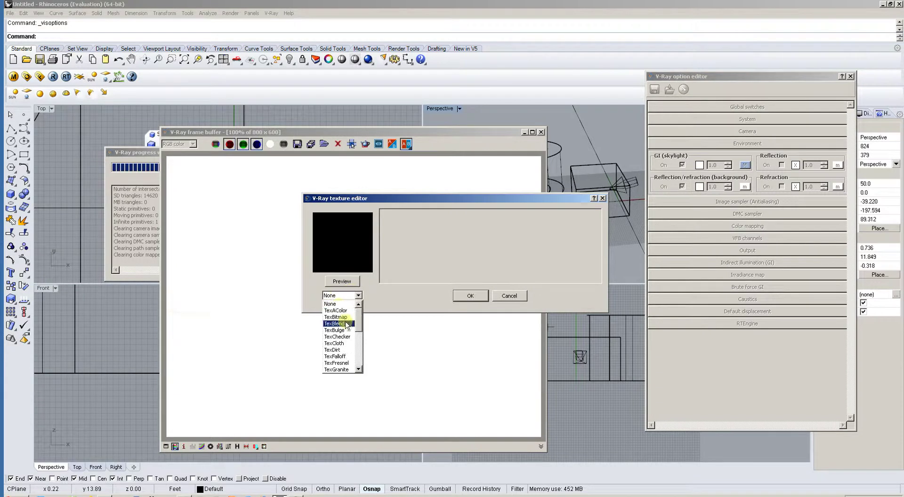
scroll(351, 326, "down", 4)
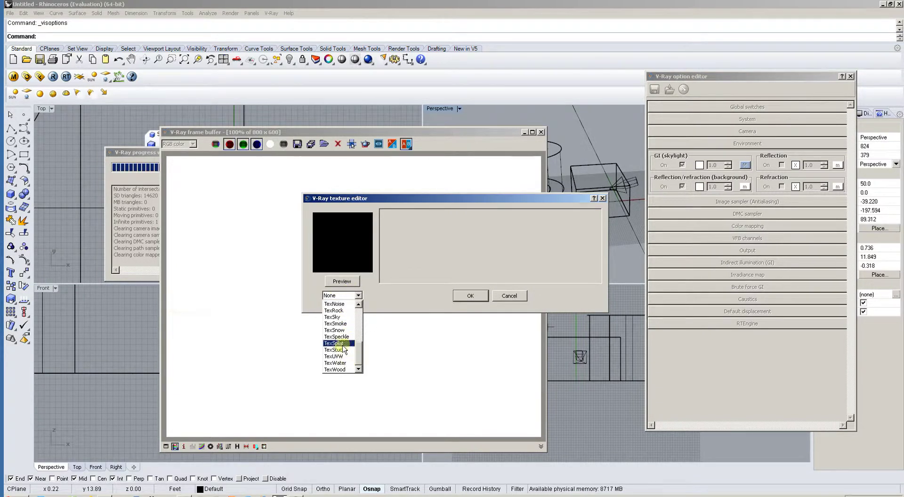
left_click(340, 317)
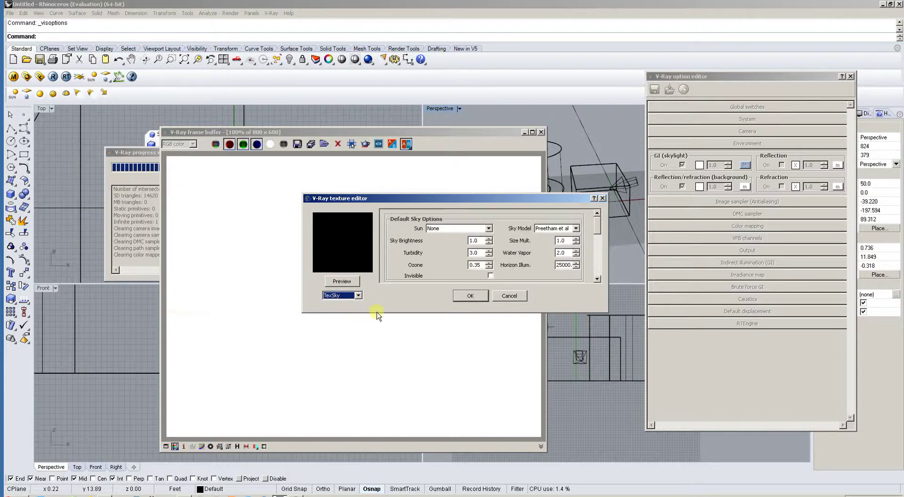
left_click(469, 228)
left_click(464, 245)
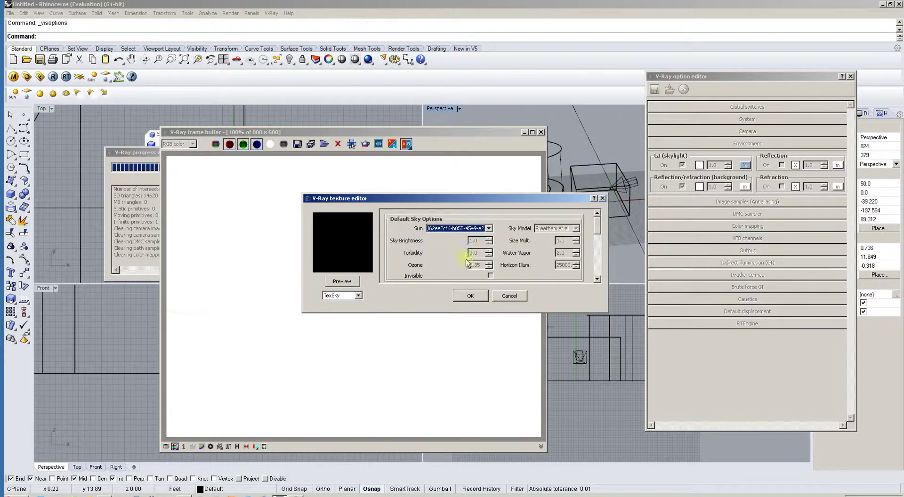
left_click(470, 295)
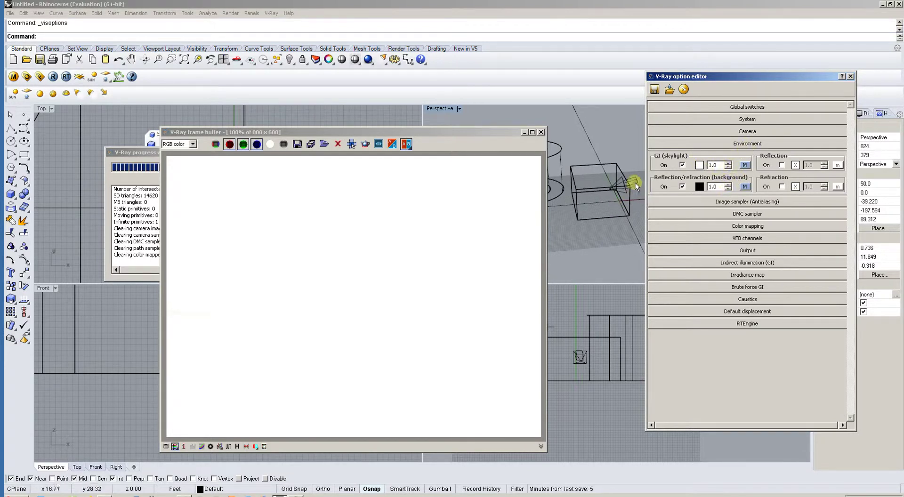
left_click(754, 144)
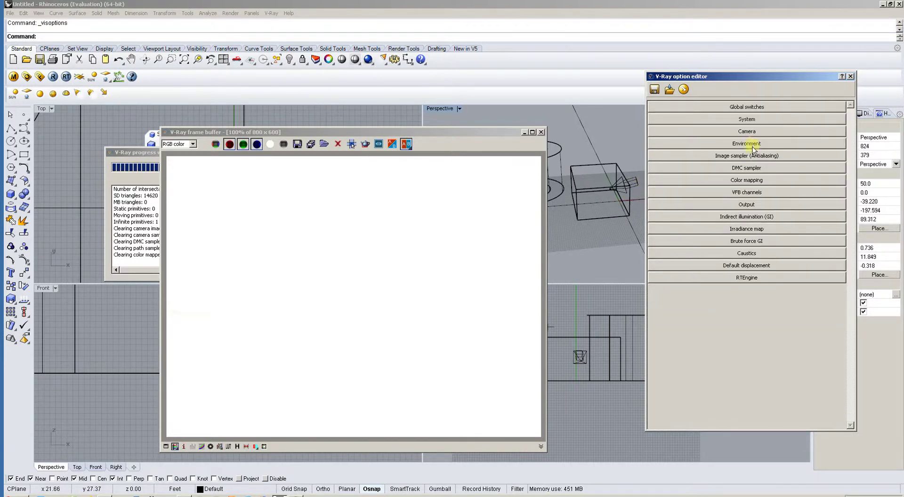
Step: Check the output size settings, render the Perspective view with V-Ray and move the option editor closer to the frame buffer
left_click(747, 204)
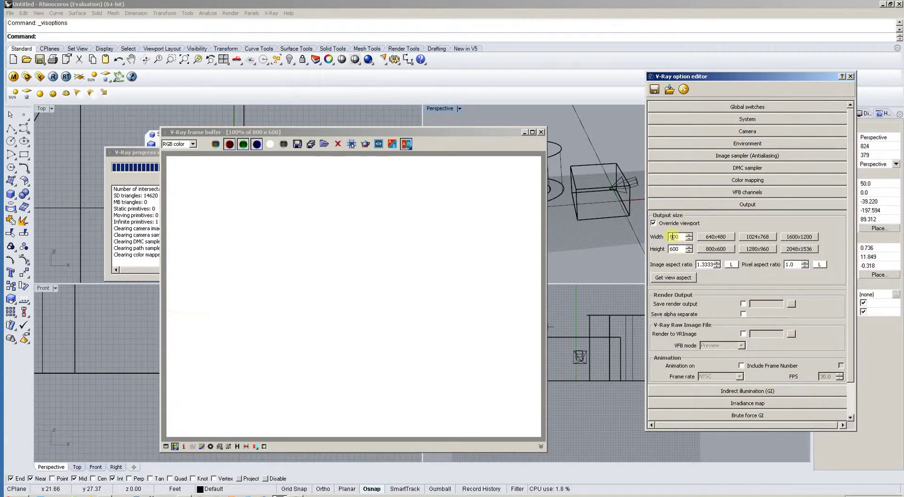
double_click(679, 237)
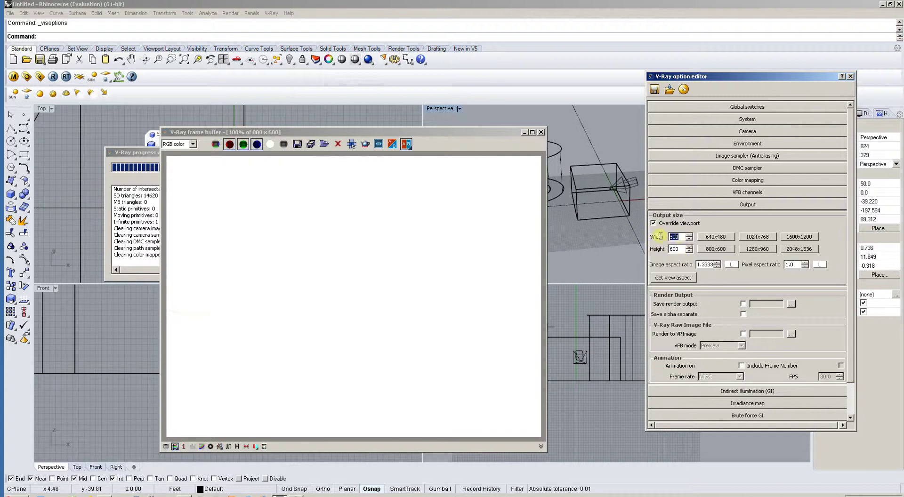
left_click(54, 77)
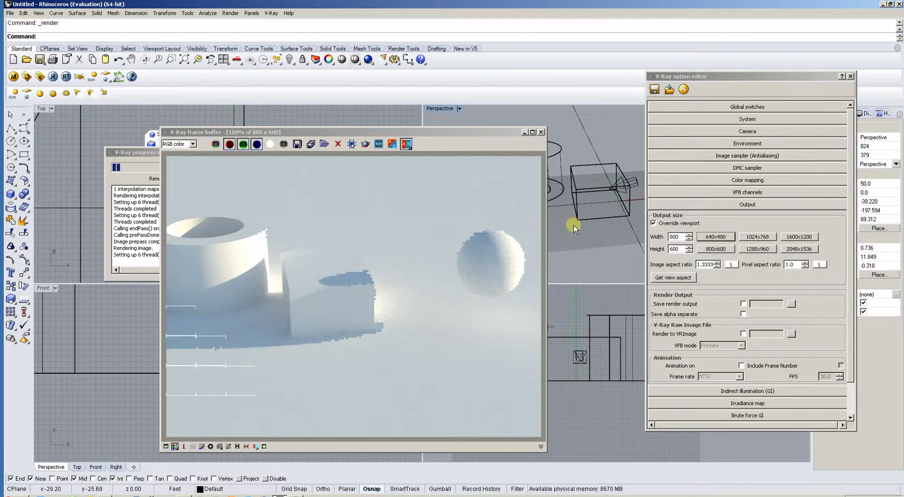
left_click(715, 82)
left_click_drag(716, 84, 628, 91)
right_click(373, 289)
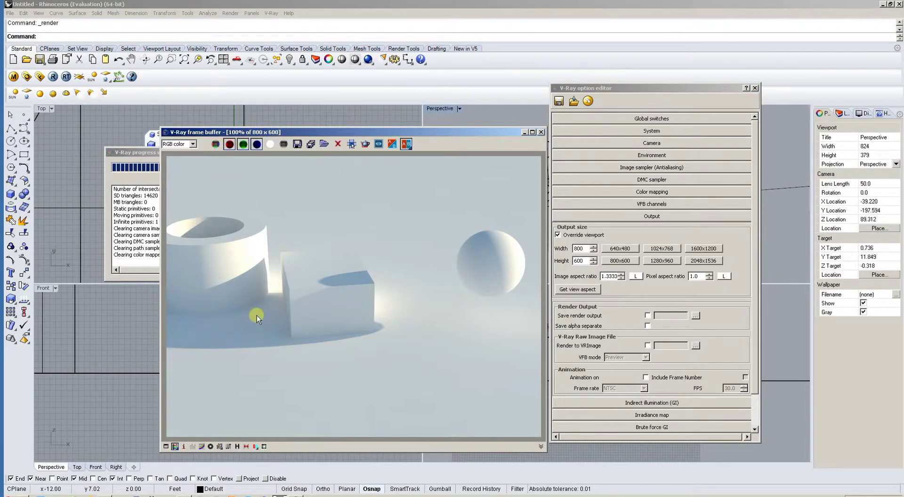
Step: Set the secondary bounces of the indirect illumination to Light cache in the V-Ray render options
left_click(645, 217)
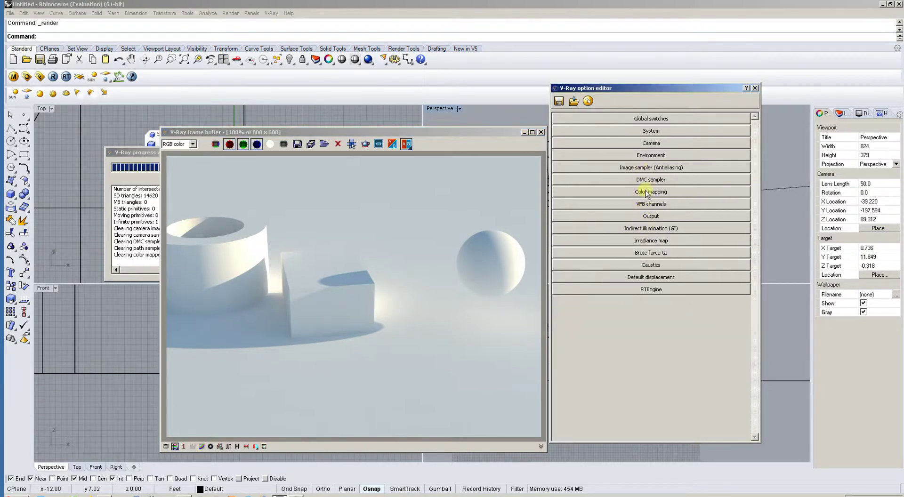
left_click(645, 155)
left_click(638, 155)
left_click(650, 229)
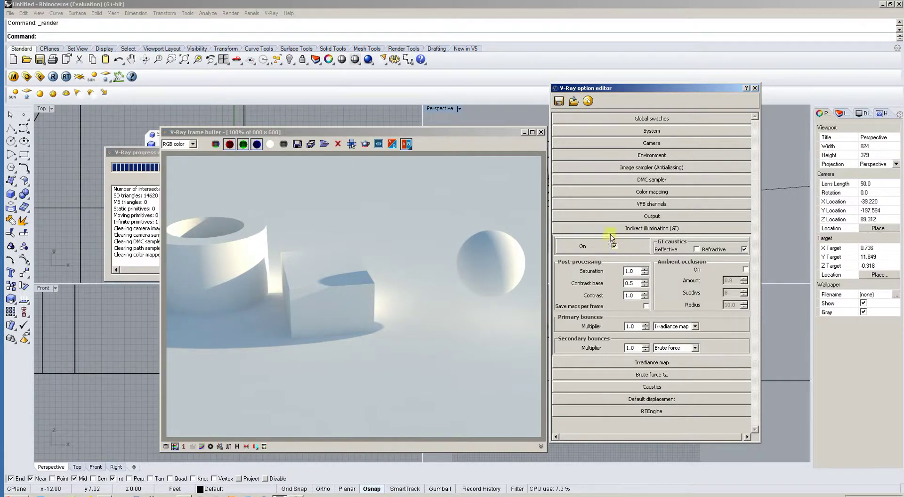
left_click(627, 229)
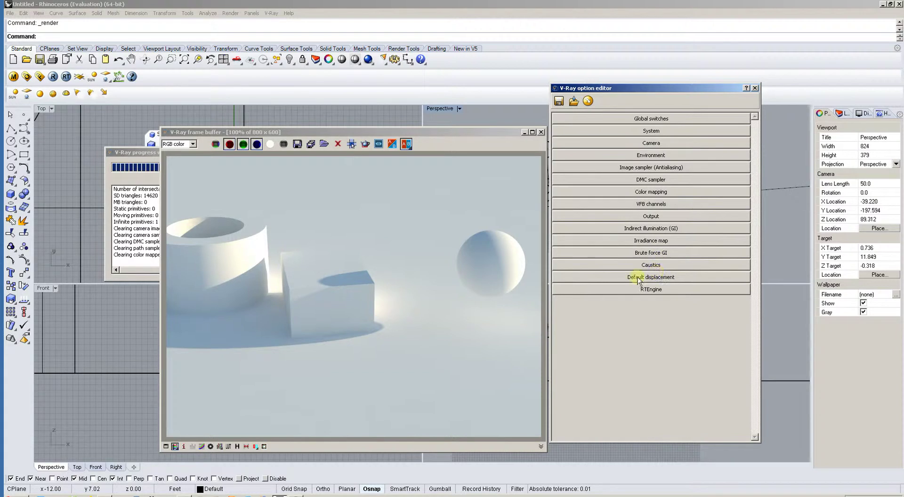
left_click(652, 229)
left_click(678, 348)
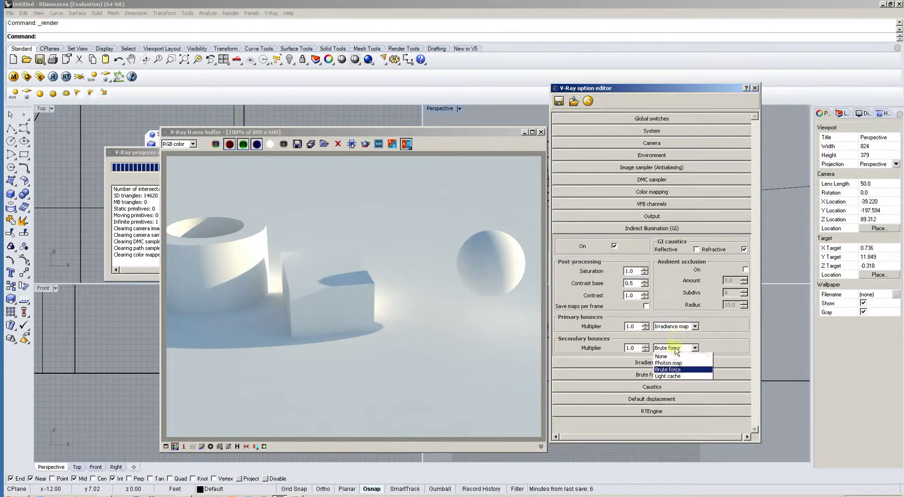
left_click(673, 373)
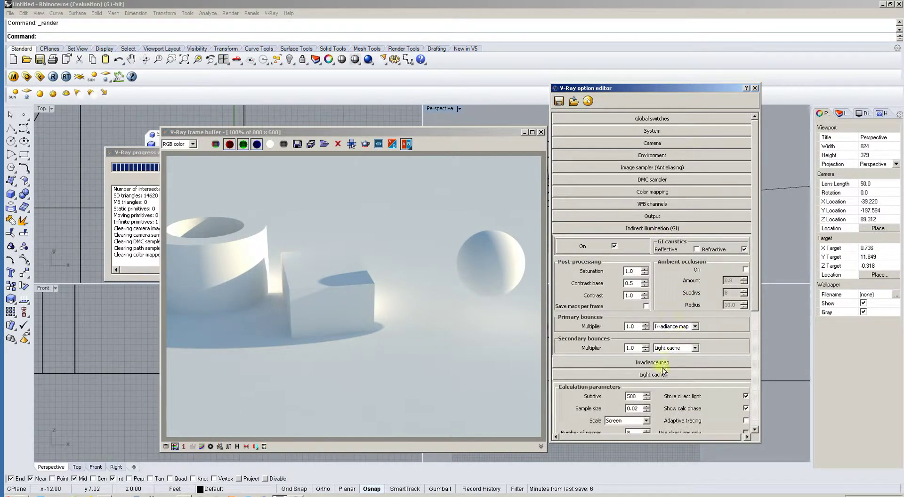
left_click(663, 372)
left_click(655, 229)
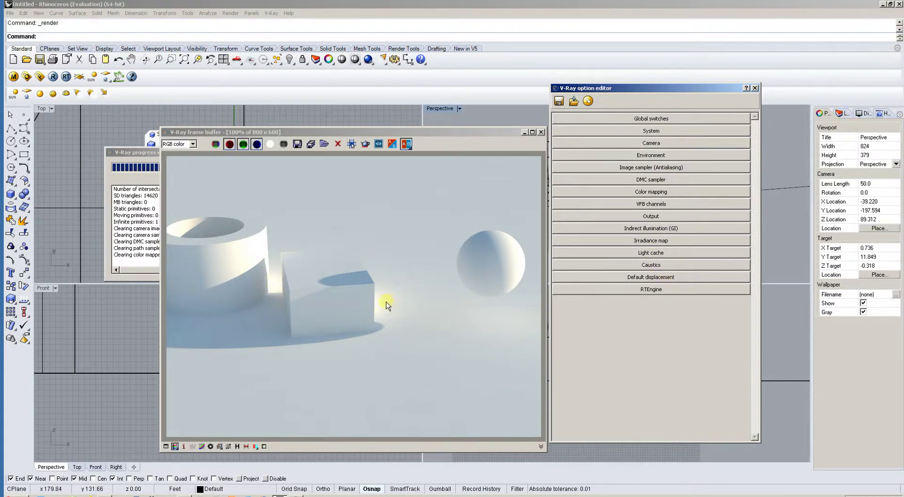
Step: Show the layer list and clear the Perspective view by closing the V-Ray option editor and moving the frame buffer aside
left_click(840, 113)
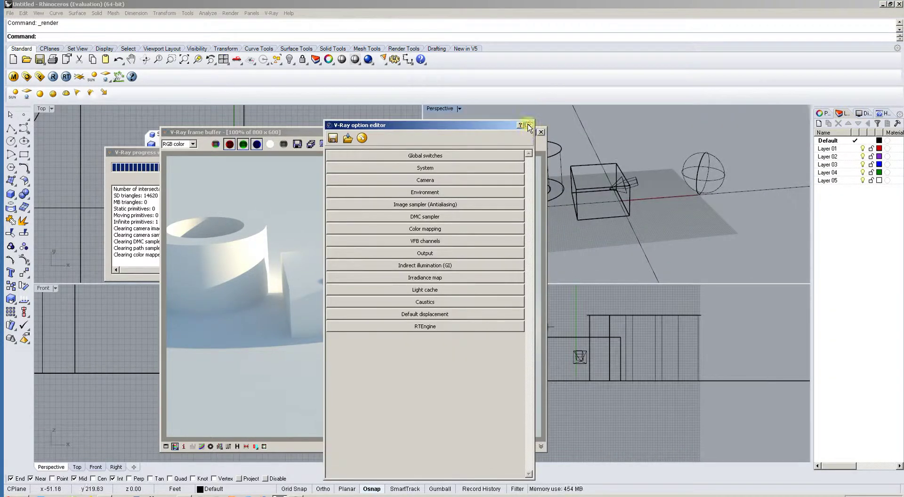
left_click(529, 131)
left_click_drag(506, 131, 396, 89)
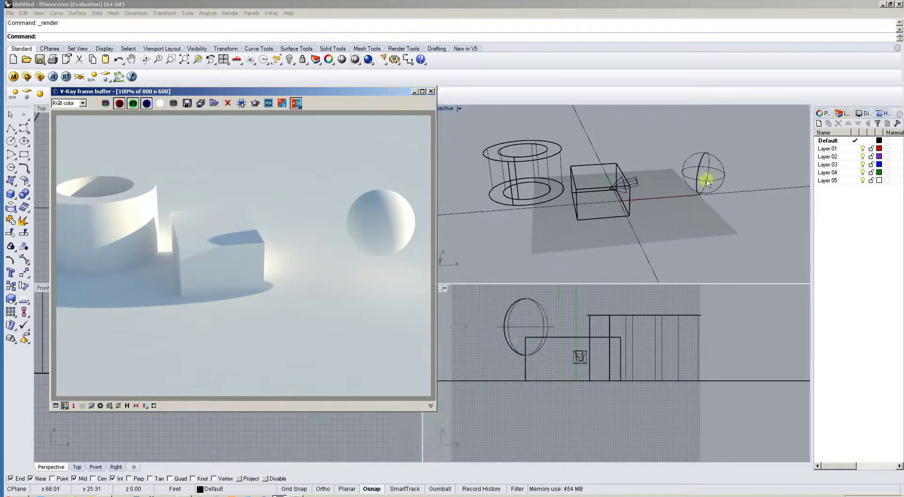
Step: Rename Layer 01 as Tube and move the tube solid onto that layer
scroll(702, 191, "down", 4)
double_click(838, 149)
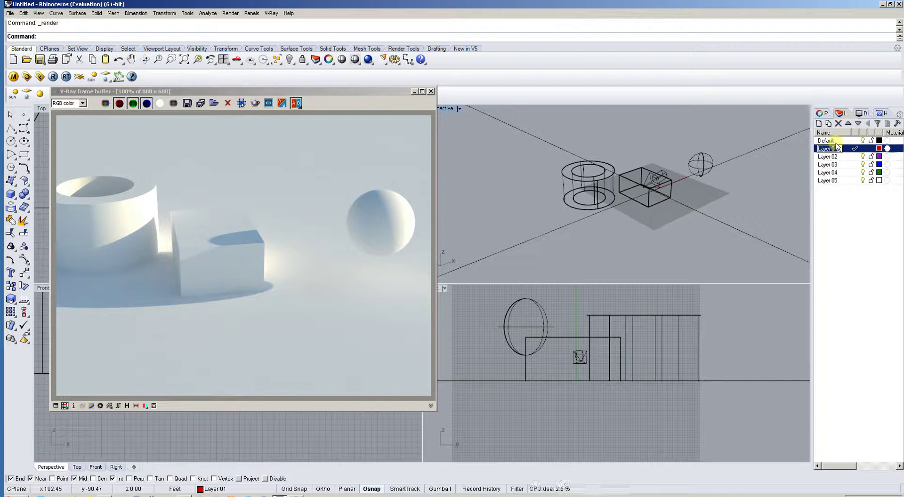
type("Ti")
key("Return")
left_click(589, 178)
right_click(823, 149)
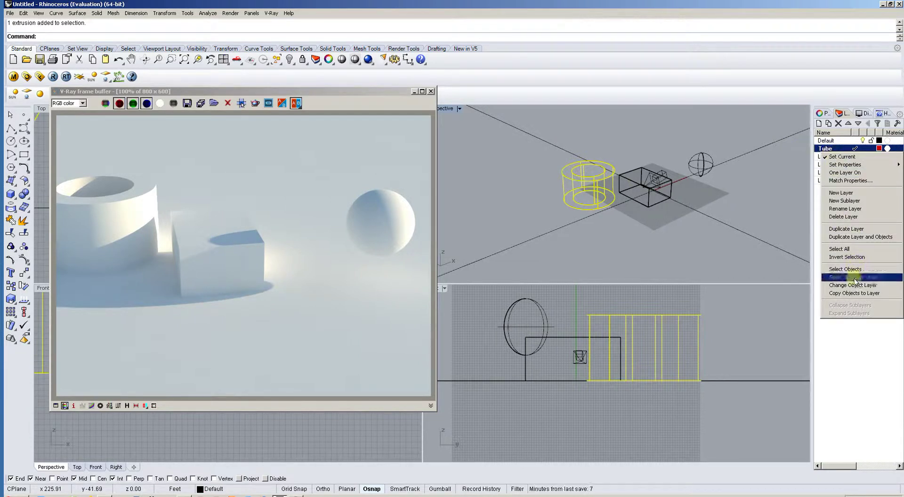
left_click(852, 285)
Step: Rename Layer 02 as Box and move the box solid onto that layer
double_click(841, 156)
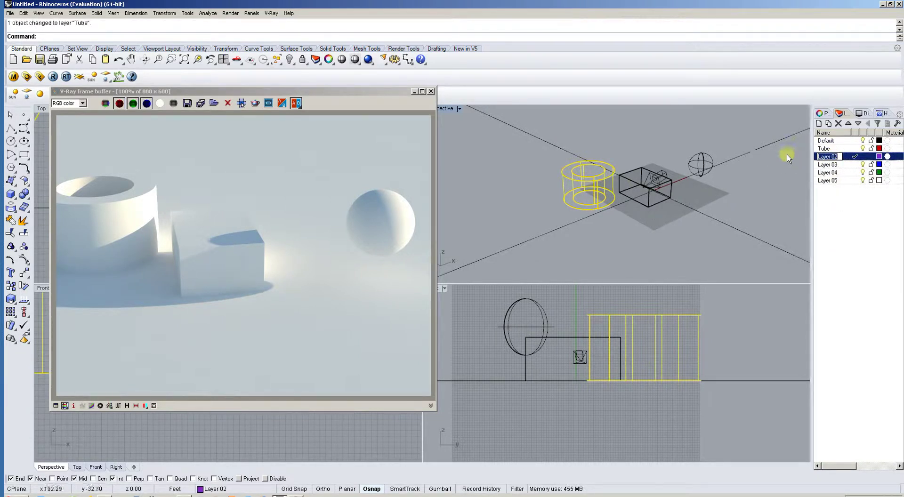
type("Box")
key("Return")
left_click(671, 180)
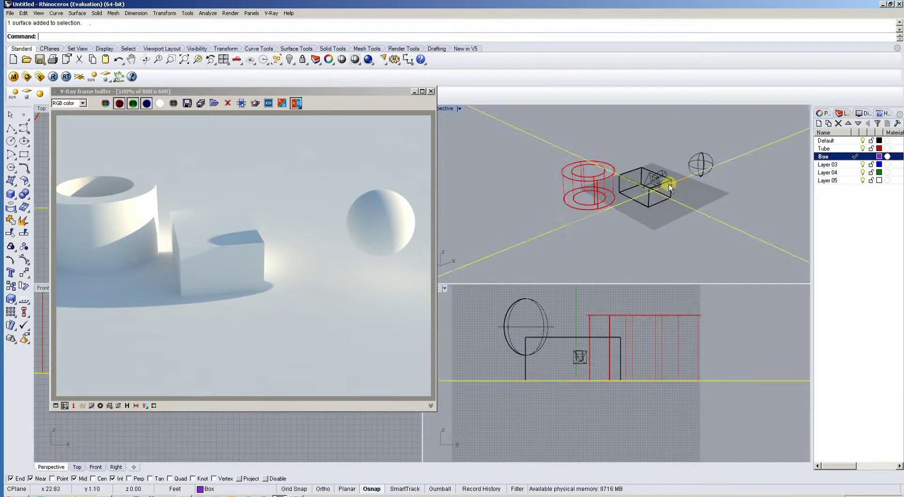
right_click(823, 156)
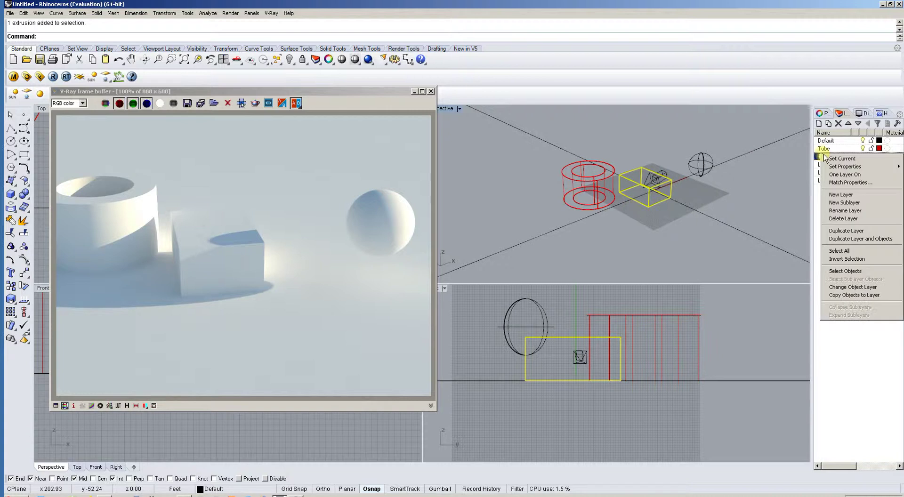
left_click(853, 287)
Step: Rename Layer 03 as Sphere and move the sphere onto that layer
left_click(700, 164)
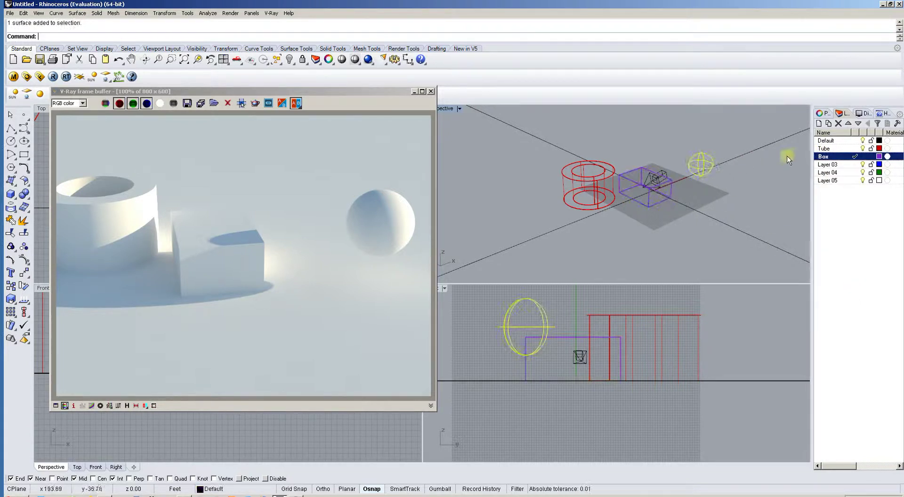
left_click(829, 165)
double_click(830, 165)
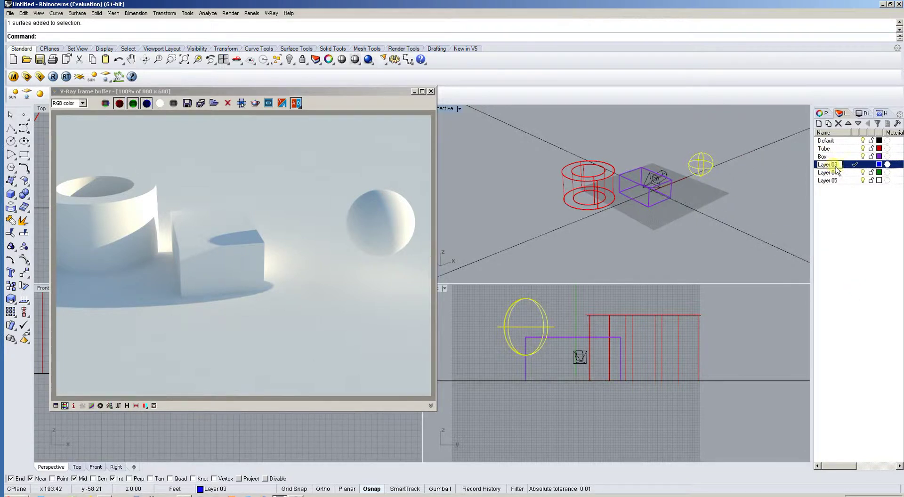
type("Sphere")
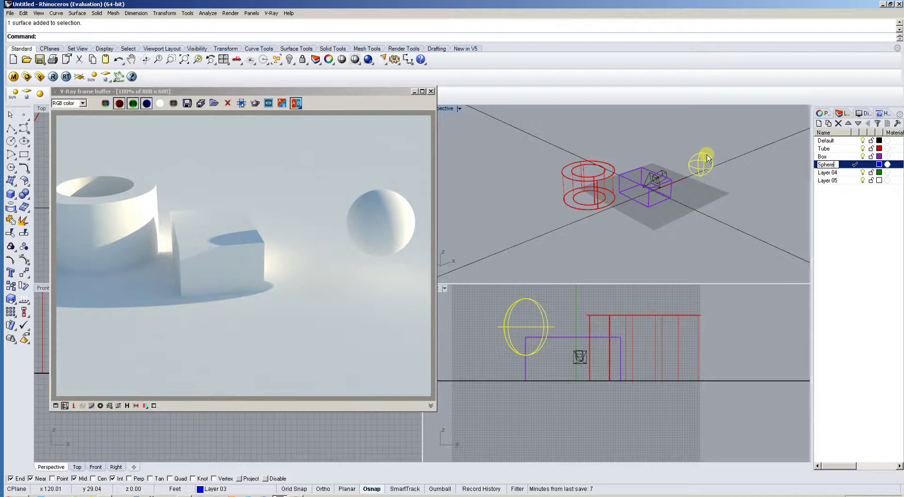
key("Return")
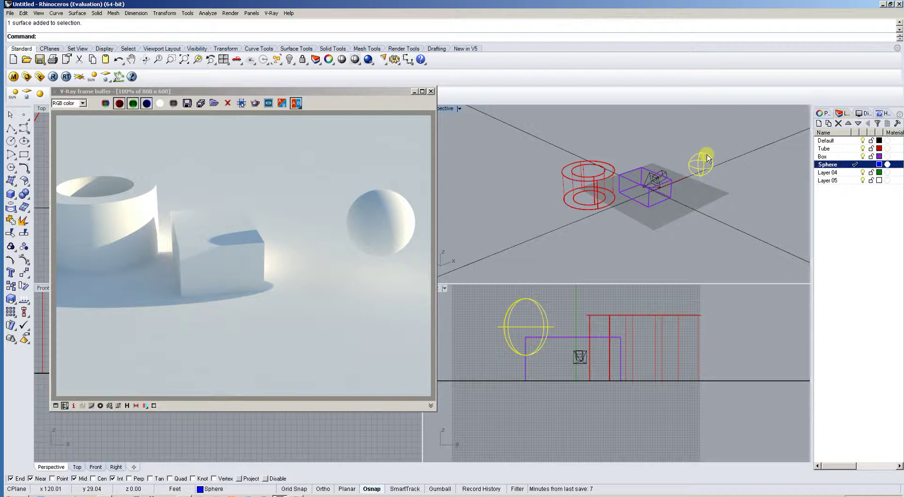
right_click(822, 164)
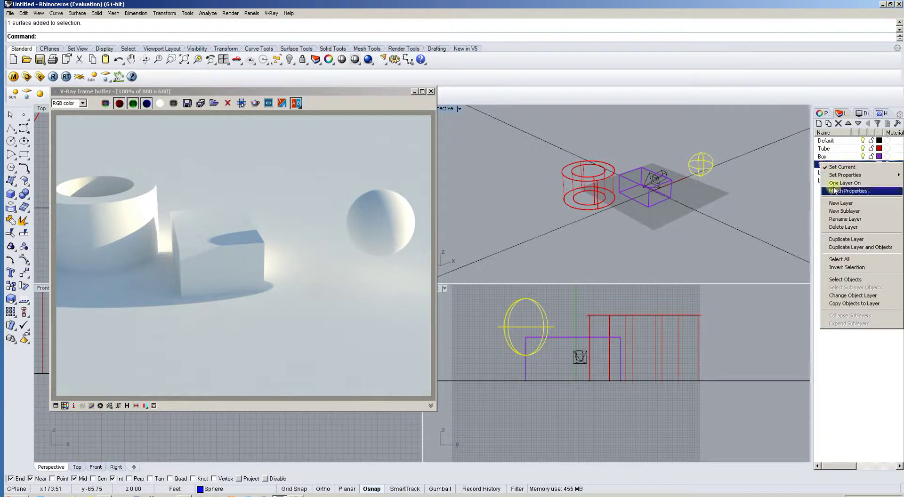
left_click(853, 296)
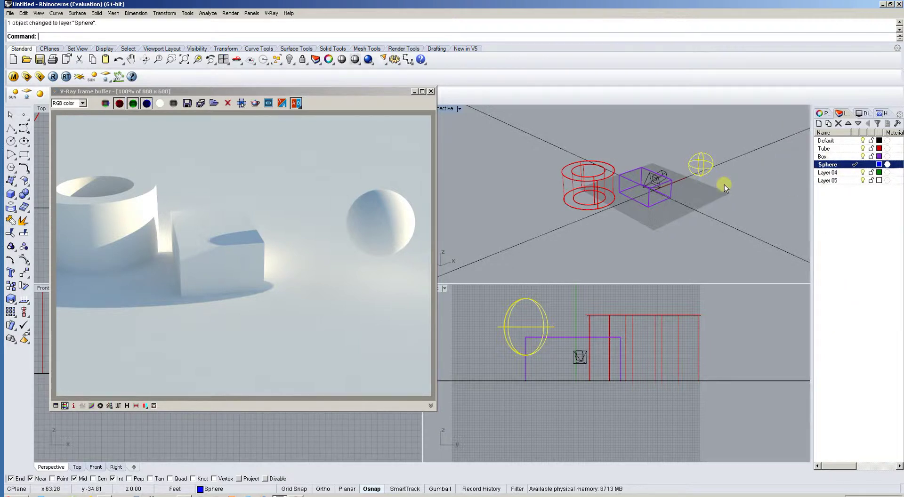
Step: Rename Layer 04 as Plane and move the infinite ground plane onto that layer
left_click(701, 214)
double_click(830, 173)
left_click(831, 173)
type("Plane")
key("Return")
right_click(828, 171)
right_click(833, 172)
key("Escape")
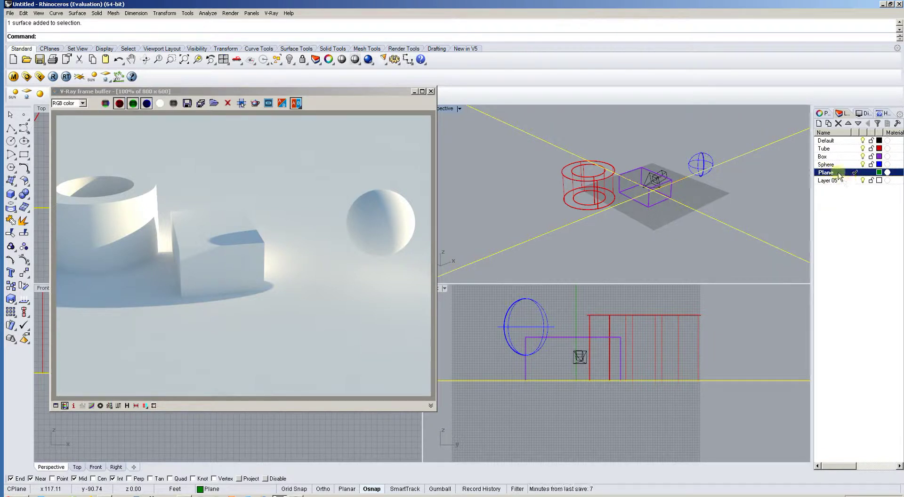
right_click(843, 172)
left_click(855, 310)
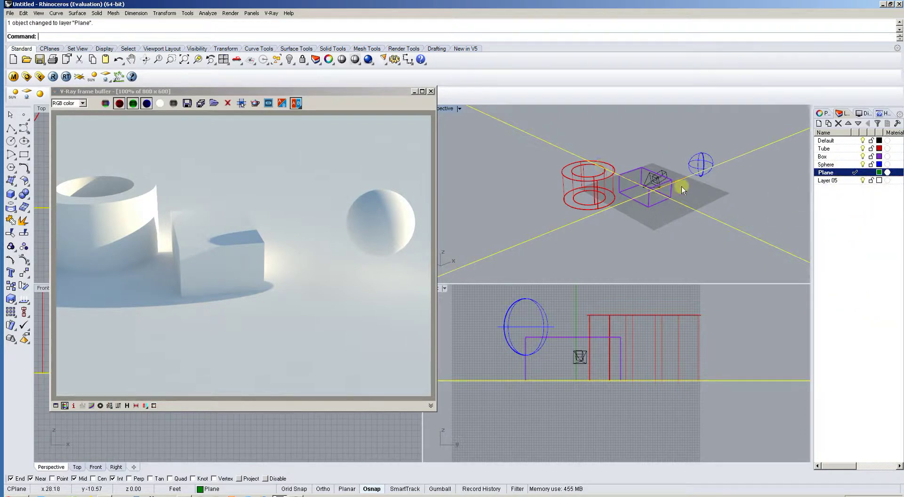
Step: Assign the V-Ray plug-in material /Gray to the Plane layer
right_click_drag(680, 185, 678, 174)
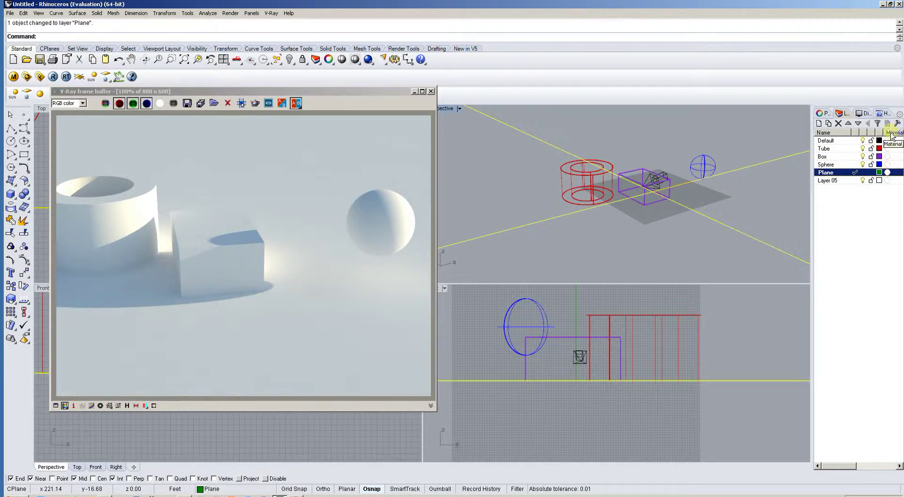
left_click(887, 173)
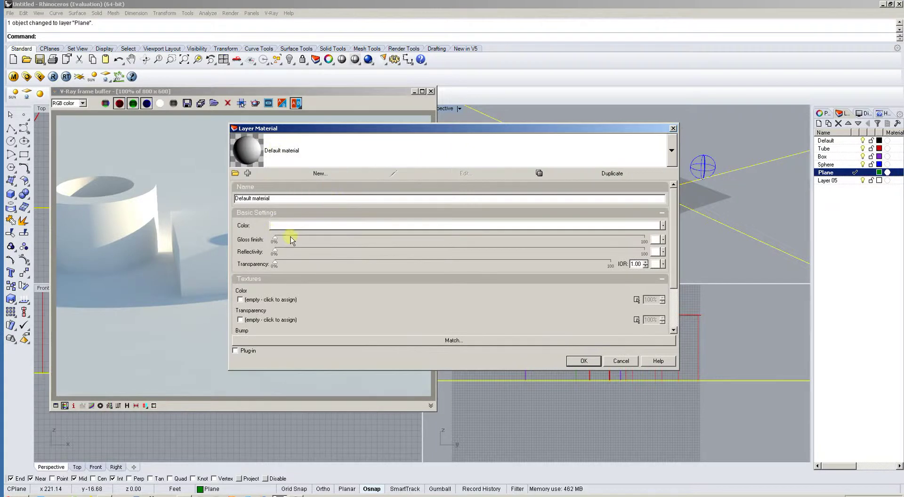
left_click(243, 351)
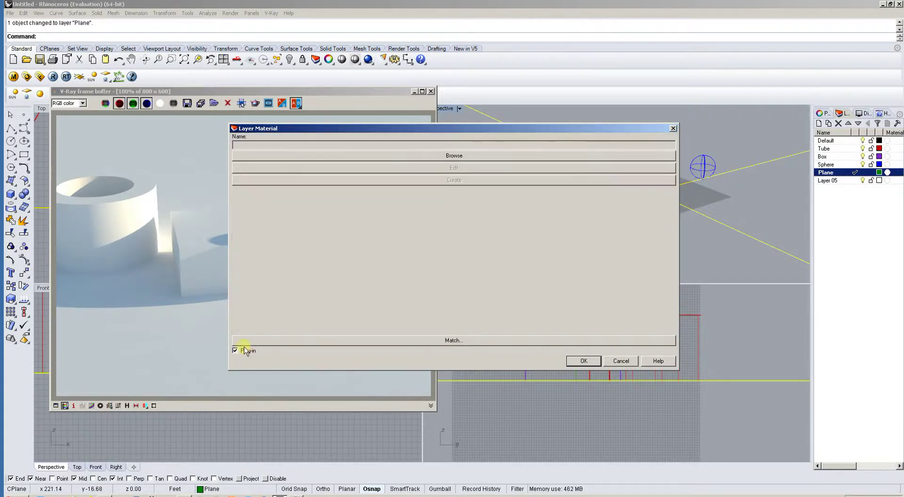
left_click(412, 158)
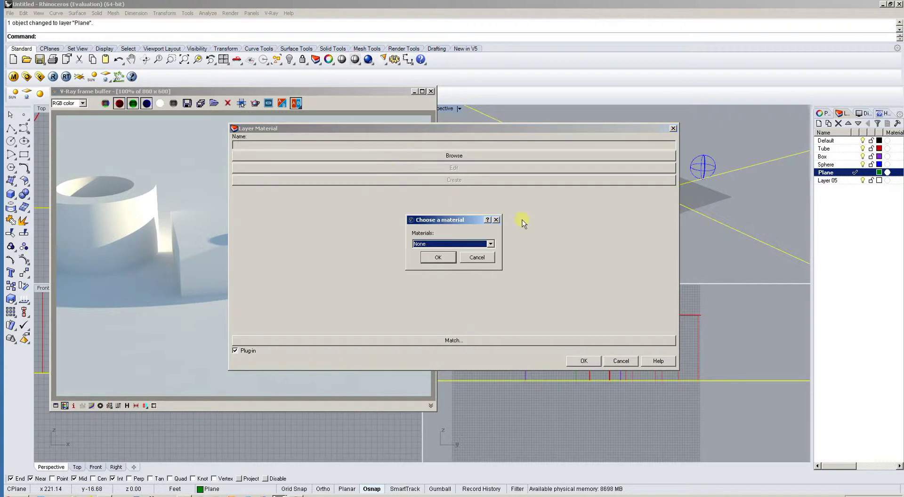
left_click(445, 244)
left_click(444, 259)
left_click(442, 244)
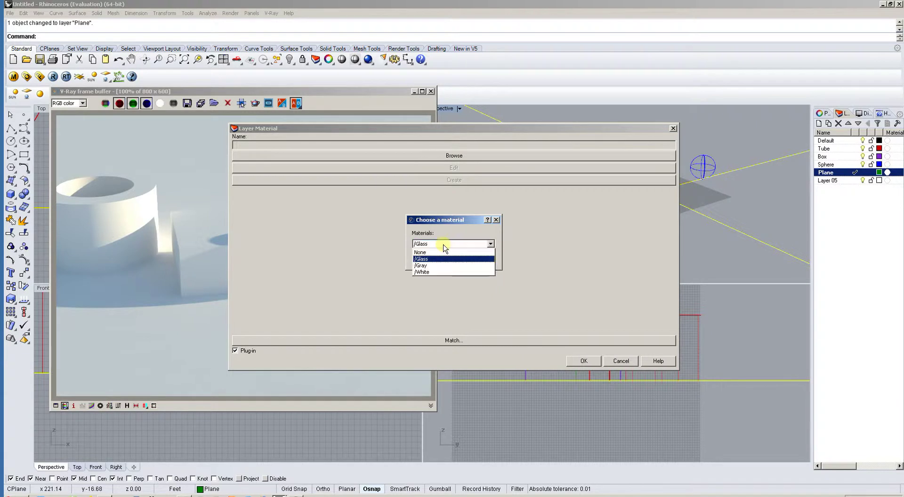
left_click(437, 266)
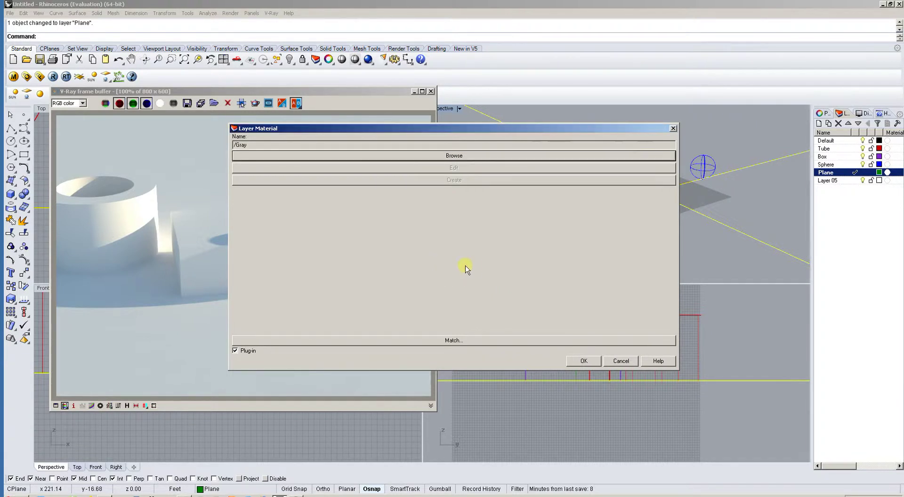
left_click(589, 365)
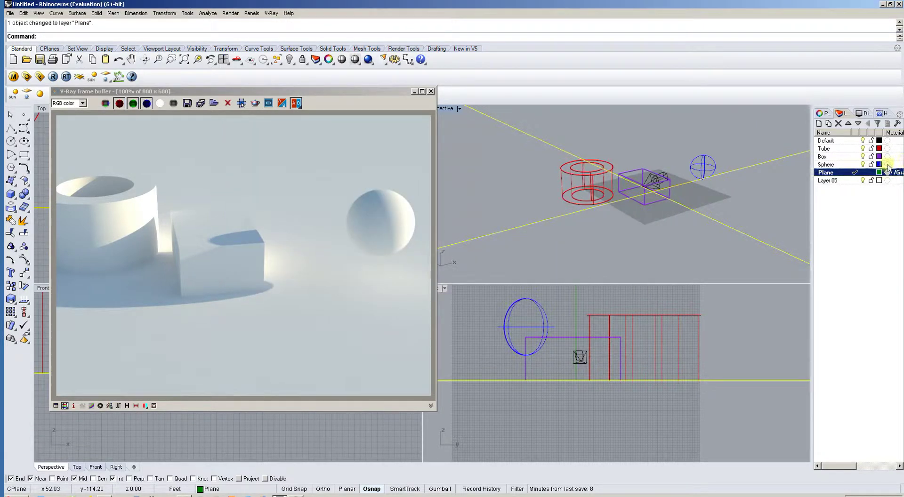
Step: Assign the V-Ray plug-in material /Glass to the Sphere layer
left_click(849, 165)
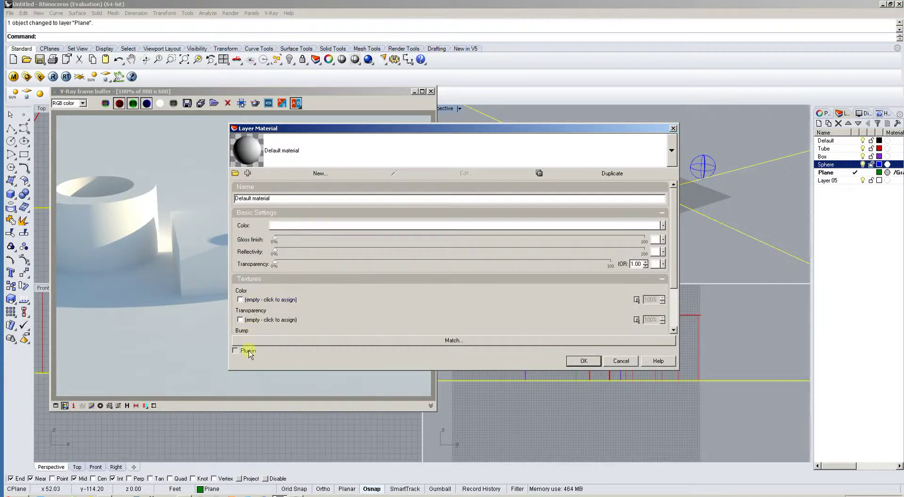
left_click(248, 351)
left_click(332, 155)
left_click(432, 244)
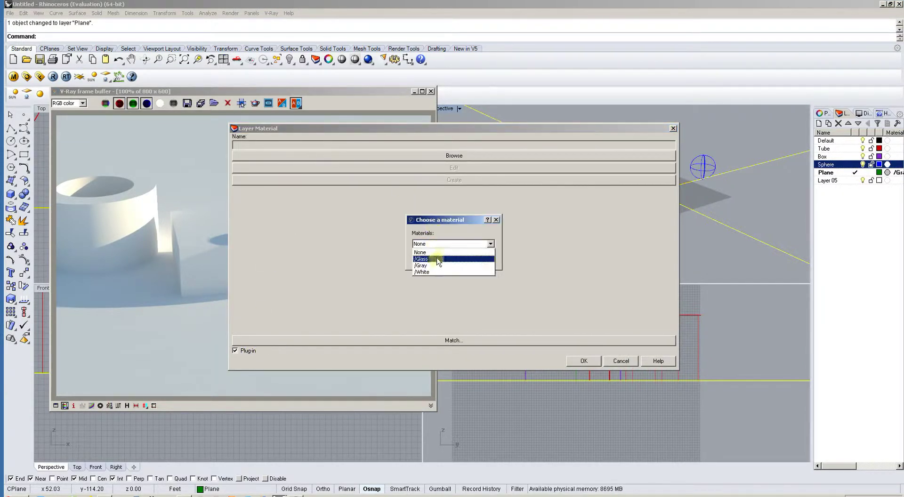
left_click(436, 259)
left_click(438, 260)
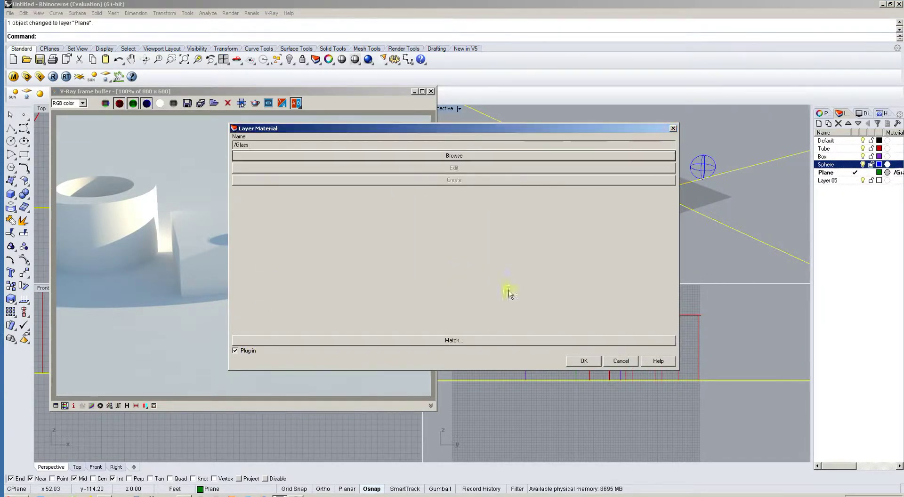
left_click(596, 361)
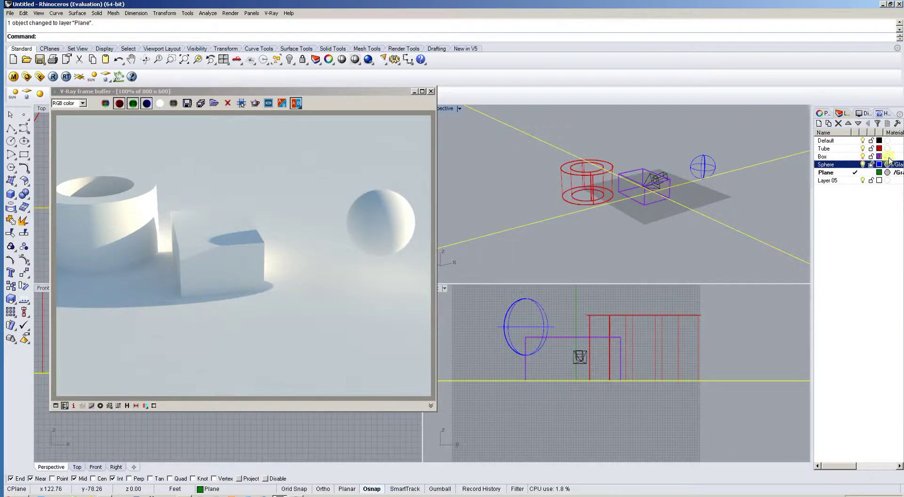
Step: Assign the V-Ray plug-in material /White to the Box layer
left_click(888, 157)
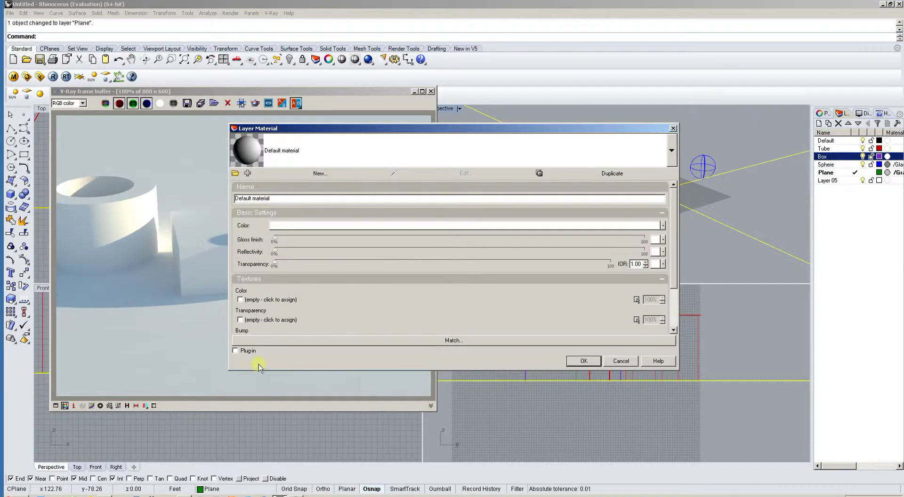
left_click(235, 351)
left_click(339, 158)
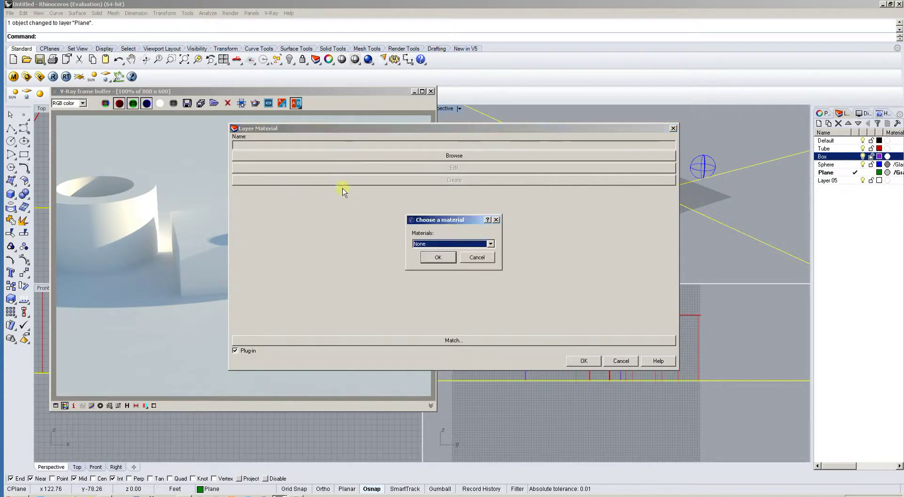
left_click(432, 243)
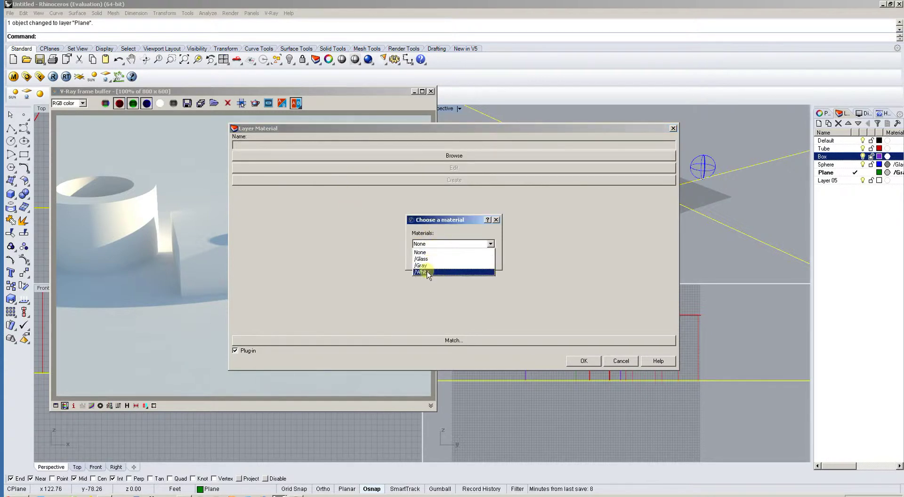
left_click(423, 273)
left_click(446, 258)
left_click(586, 360)
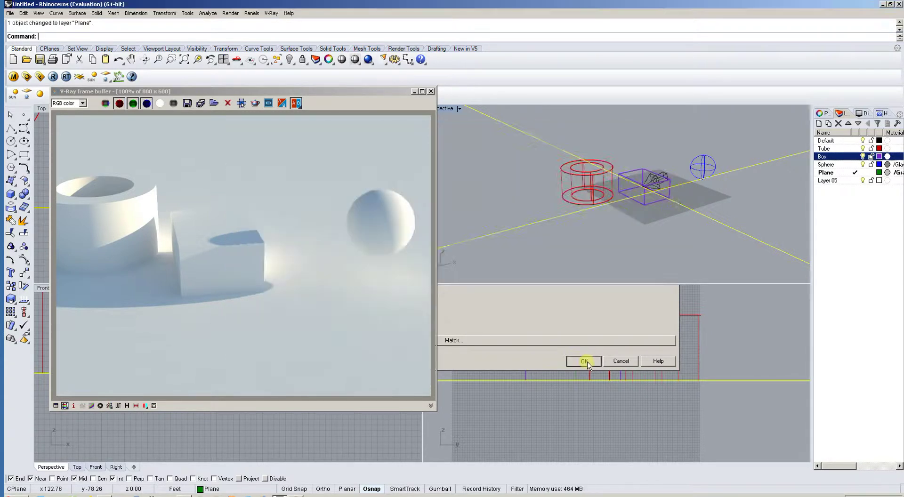
Step: Make Tube the current layer and assign the V-Ray plug-in material /Glass to it
double_click(843, 149)
left_click(897, 149)
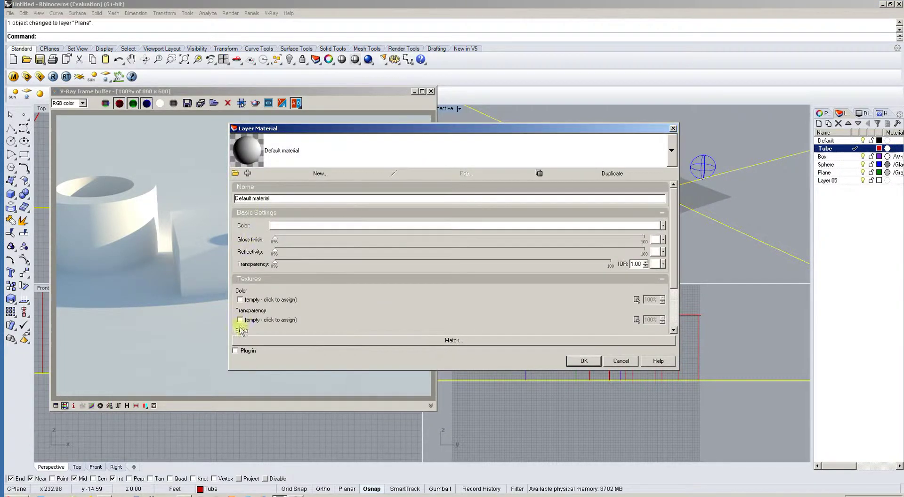
left_click(235, 351)
left_click(343, 155)
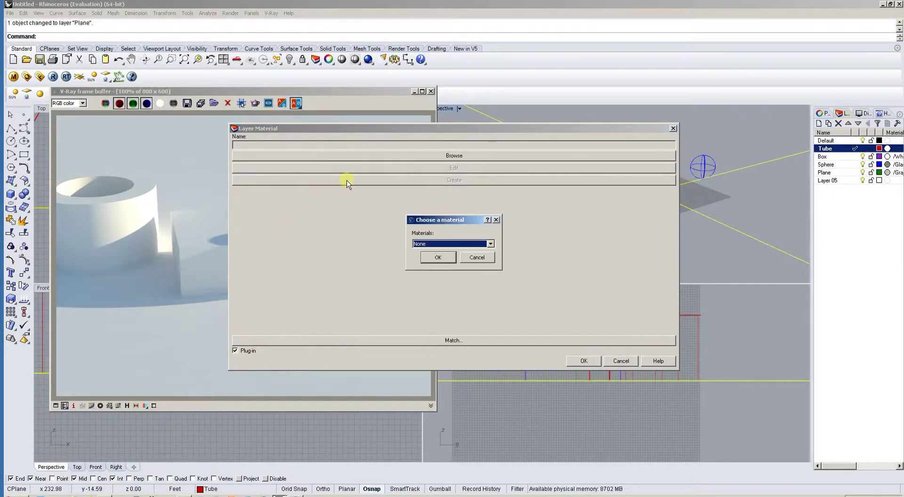
left_click(422, 244)
left_click(421, 259)
left_click(446, 261)
left_click(584, 362)
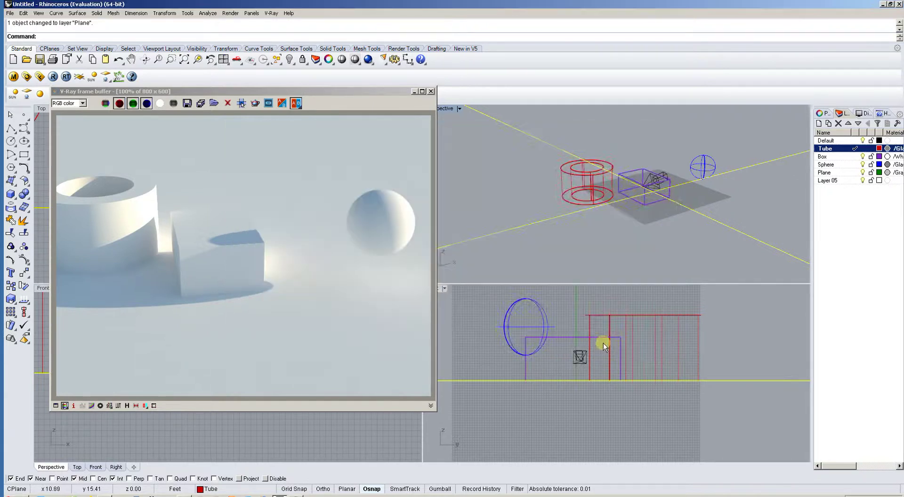
Step: Rename Layer 05 as sun and move the directional sun light onto that layer
left_click(663, 177)
left_click(841, 141)
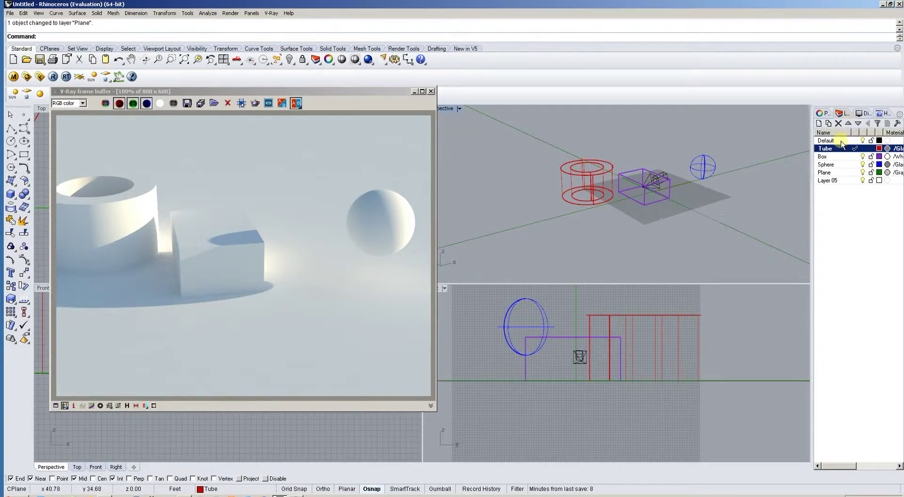
left_click(831, 181)
left_click(831, 181)
type("sun")
key("Return")
left_click(656, 179)
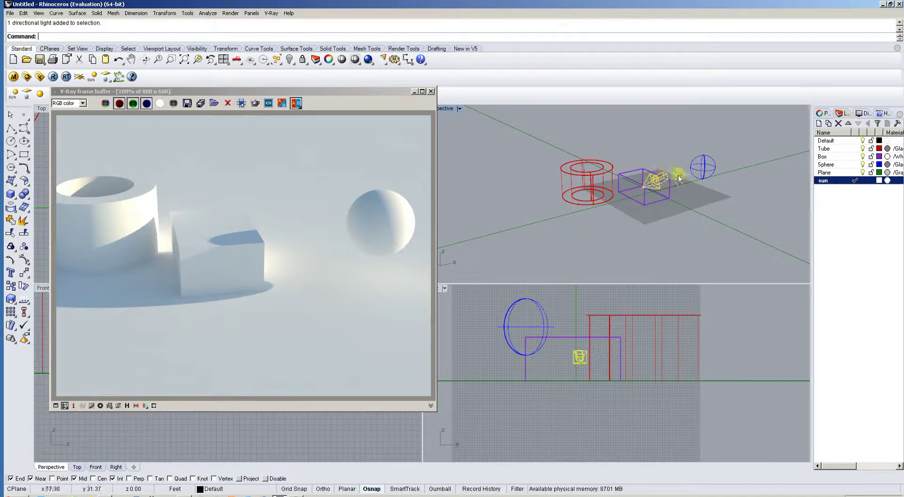
right_click(838, 183)
left_click(851, 314)
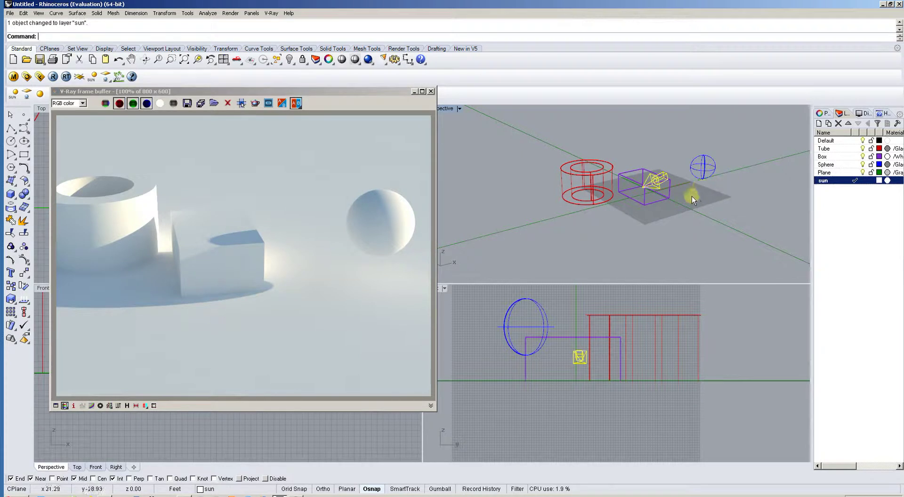
Step: Render the perspective view with V-Ray from a lower viewing angle
mouse_move(691, 196)
right_mouse_down()
mouse_move(700, 182)
mouse_move(691, 195)
right_mouse_up()
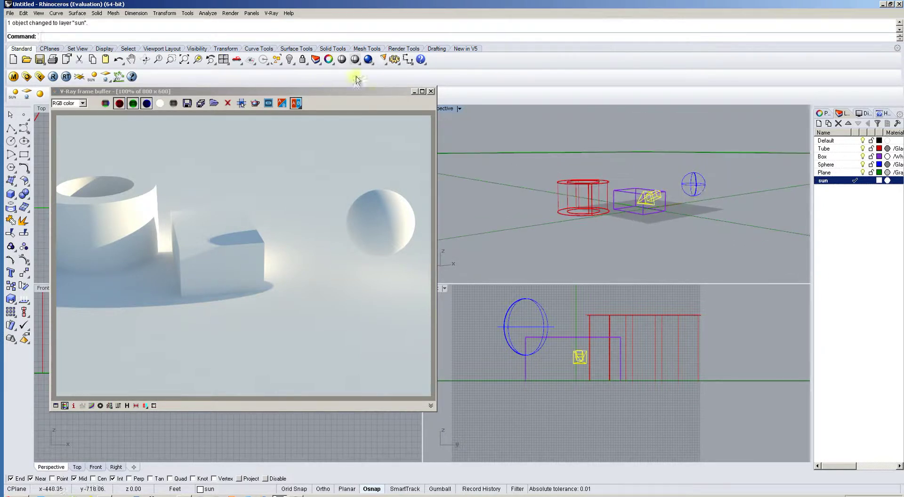
left_click(58, 77)
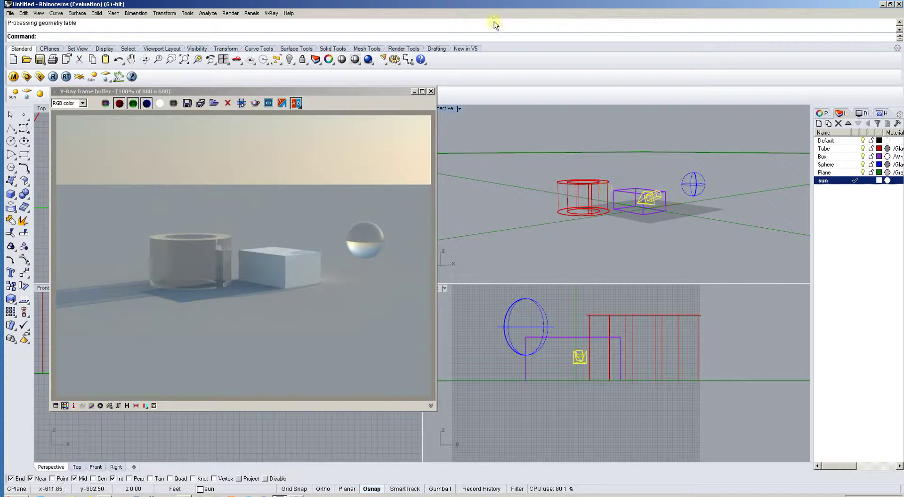
Step: Examine the tube, box and sphere from several angles in the perspective view
right_click_drag(591, 207, 612, 214)
right_click_drag(581, 146, 622, 175)
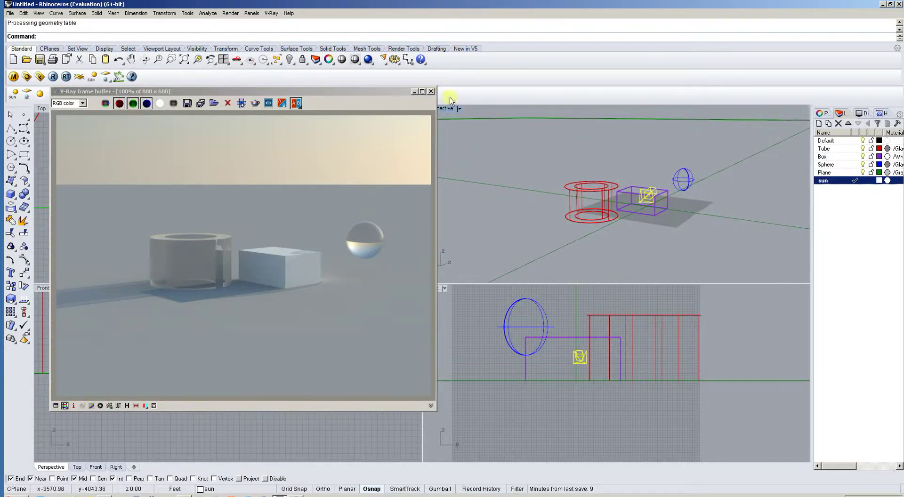
right_click_drag(513, 145, 529, 142)
right_click_drag(575, 160, 586, 164)
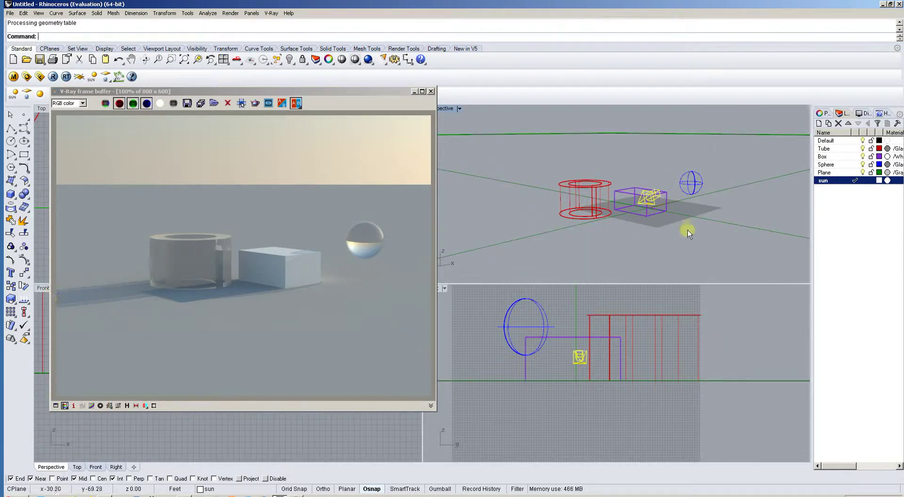
right_click_drag(654, 221, 583, 197)
middle_click(582, 197)
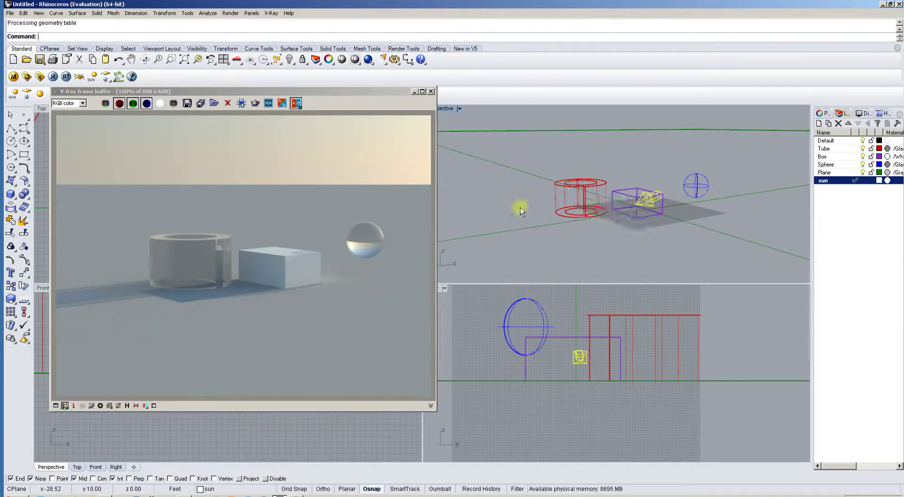
right_click_drag(521, 207, 556, 207)
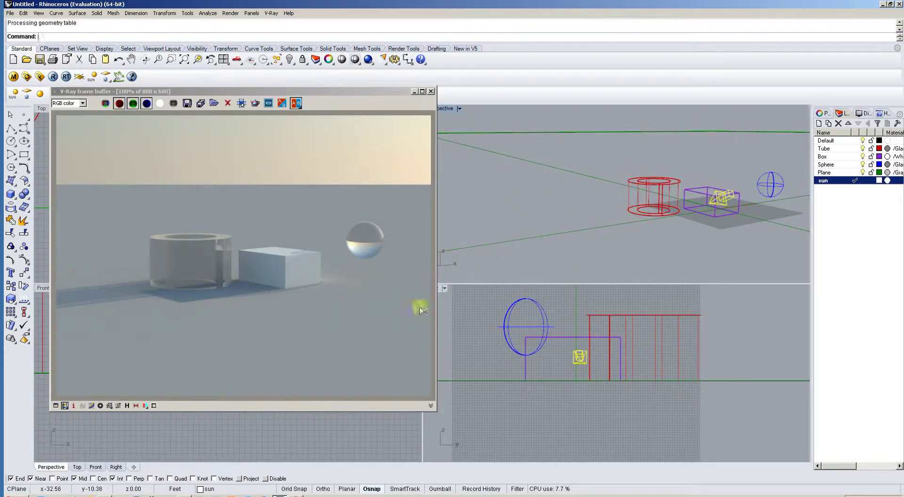
right_click_drag(737, 227, 748, 213)
Step: Close the V-Ray frame buffer, the Solid Creation toolbar and the V-Ray progress window
left_click(431, 91)
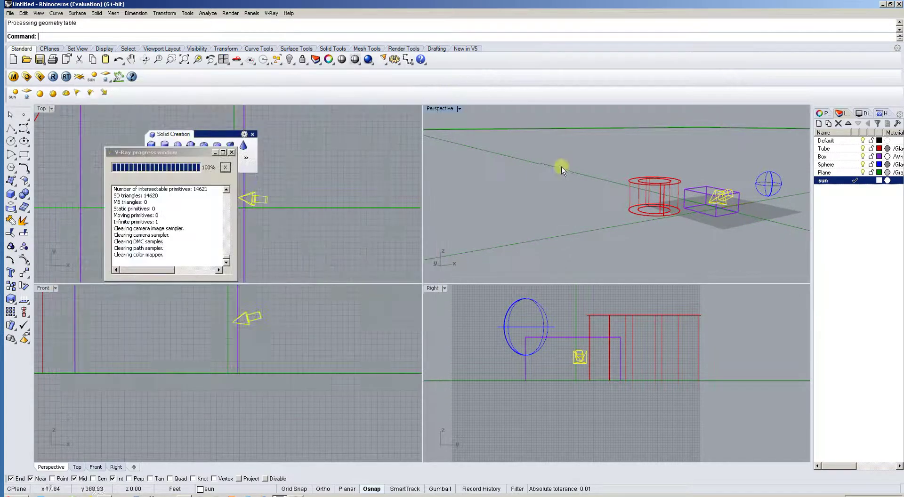
left_click(253, 135)
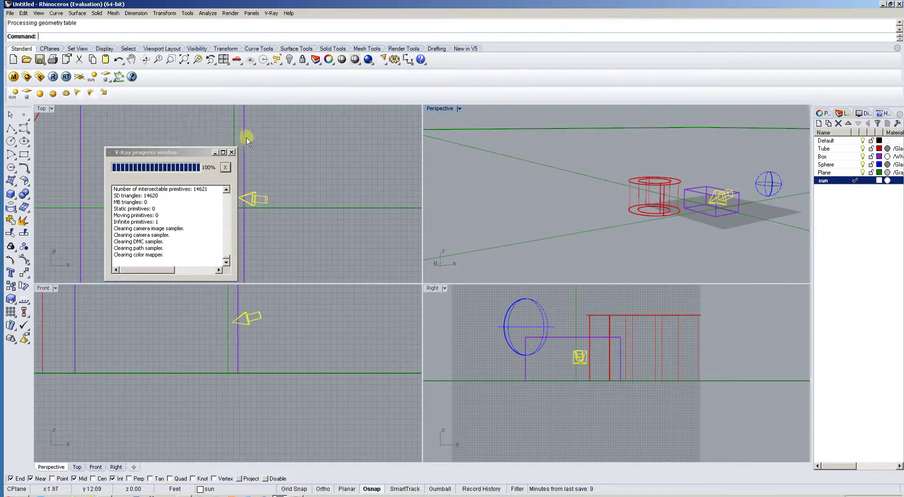
left_click(232, 152)
right_click_drag(592, 176, 589, 191)
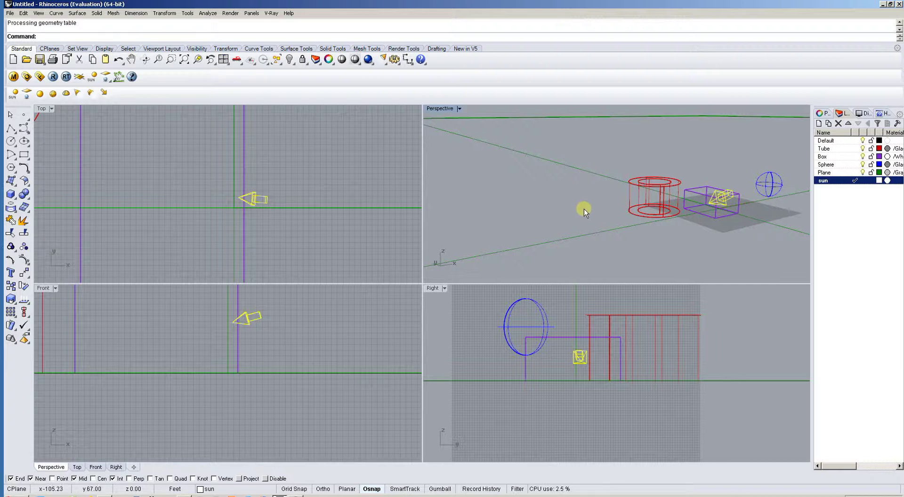
Step: Show the perspective view's camera and shift its location point slightly in the top view
key("F6")
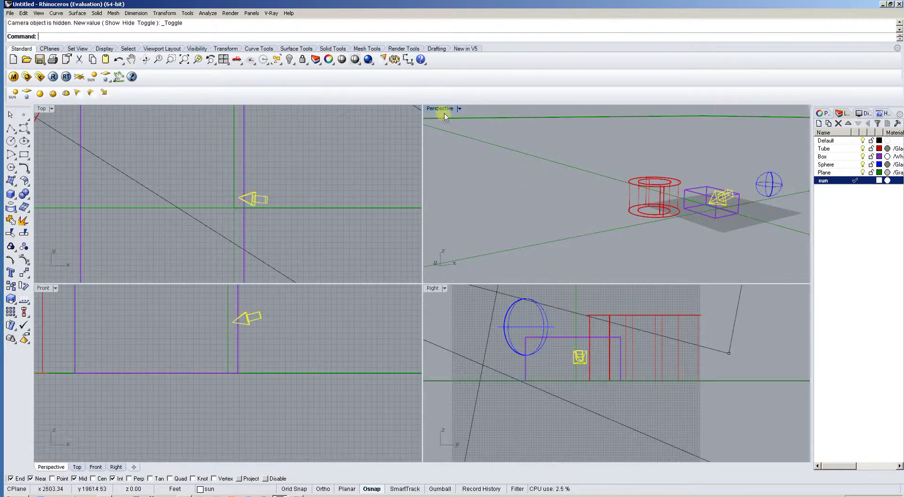
right_click_drag(197, 162, 283, 171)
scroll(215, 190, "down", 5)
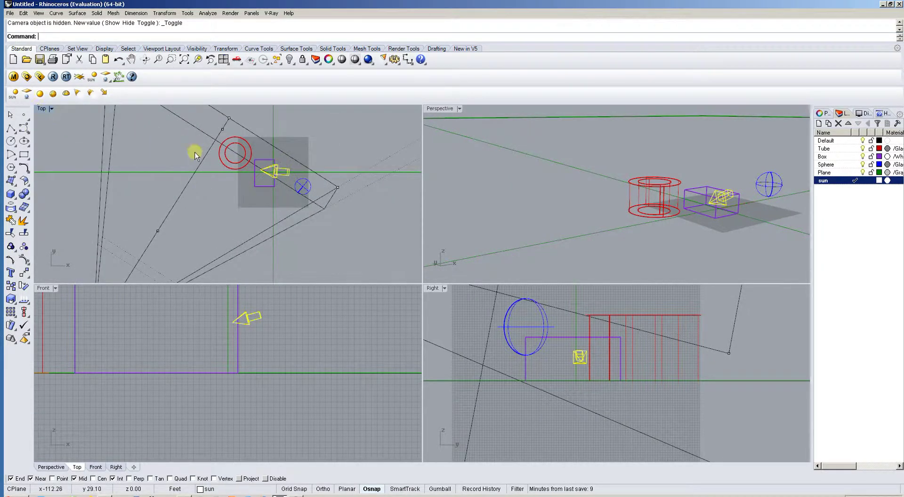
right_click_drag(195, 156, 207, 170)
right_click_drag(179, 199, 210, 169)
scroll(204, 208, "down", 3)
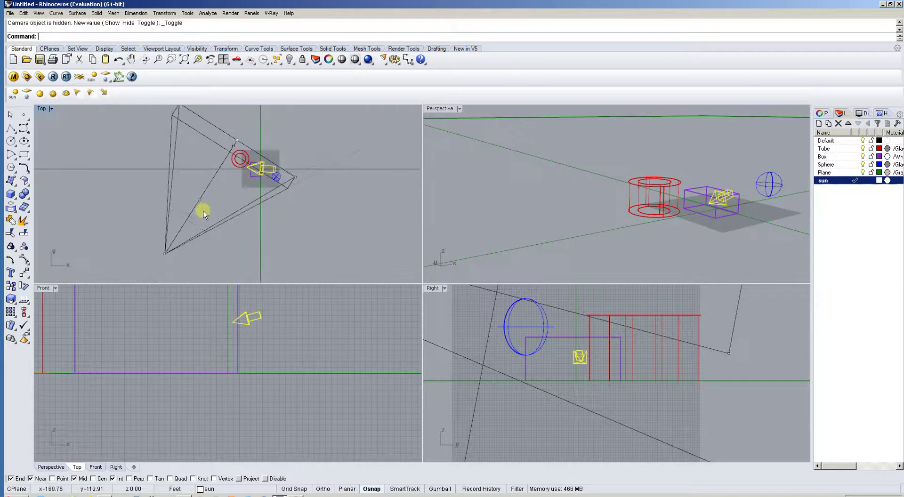
right_click_drag(204, 208, 218, 224)
left_click(182, 259)
mouse_move(183, 256)
left_mouse_down()
mouse_move(218, 261)
mouse_move(179, 262)
left_mouse_up()
Step: Show the perspective camera and move its target point to the tube's top edge in the front view
key("F6")
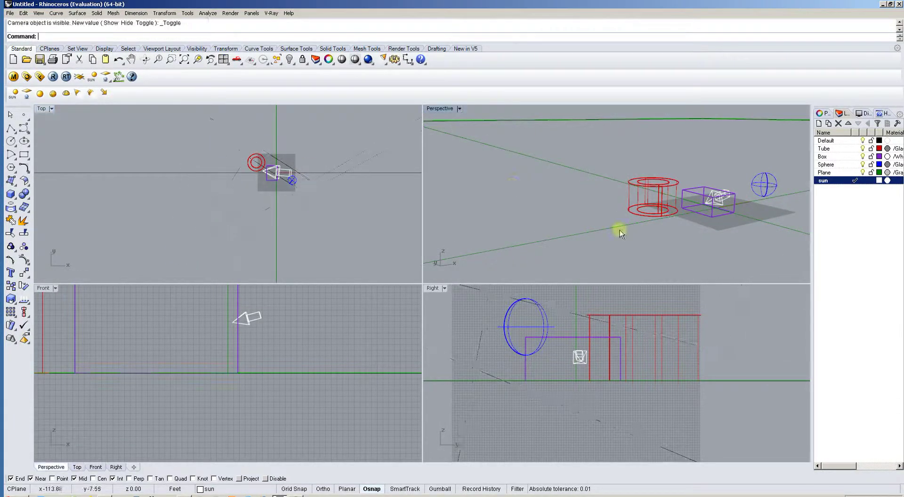
right_click_drag(284, 341, 298, 350)
right_click(620, 214)
scroll(280, 375, "down", 6)
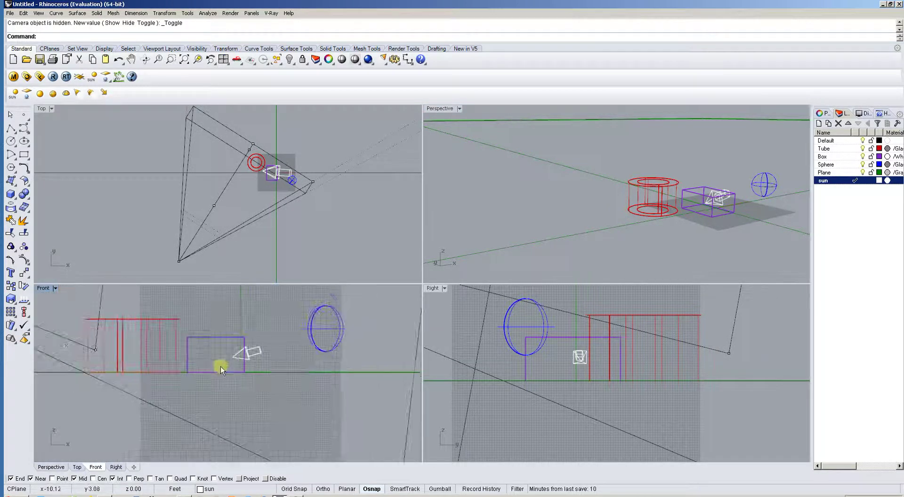
right_click_drag(232, 373, 250, 397)
mouse_move(258, 385)
left_mouse_down()
mouse_move(266, 374)
mouse_move(254, 372)
left_mouse_up()
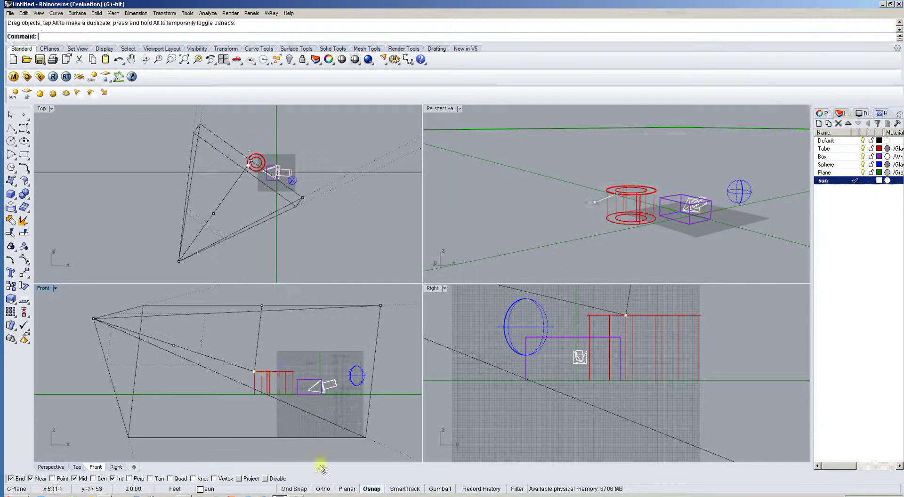
Step: Disable object snaps and shift the whole camera slightly in the top view by its midpoint
left_click(265, 479)
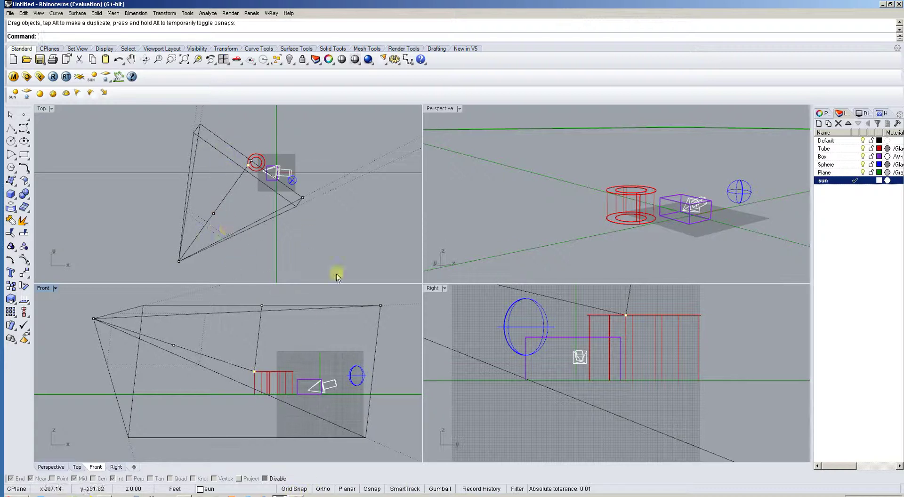
left_click(213, 215)
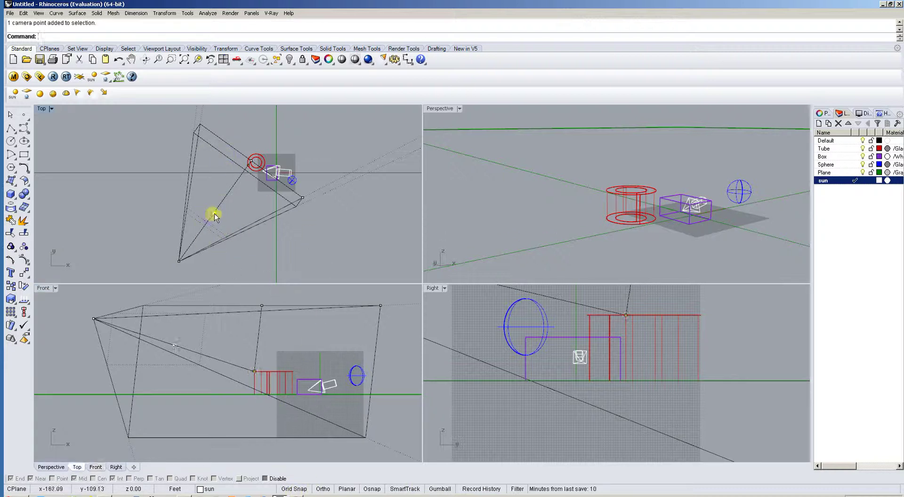
mouse_move(213, 215)
left_mouse_down()
mouse_move(230, 216)
mouse_move(222, 218)
left_mouse_up()
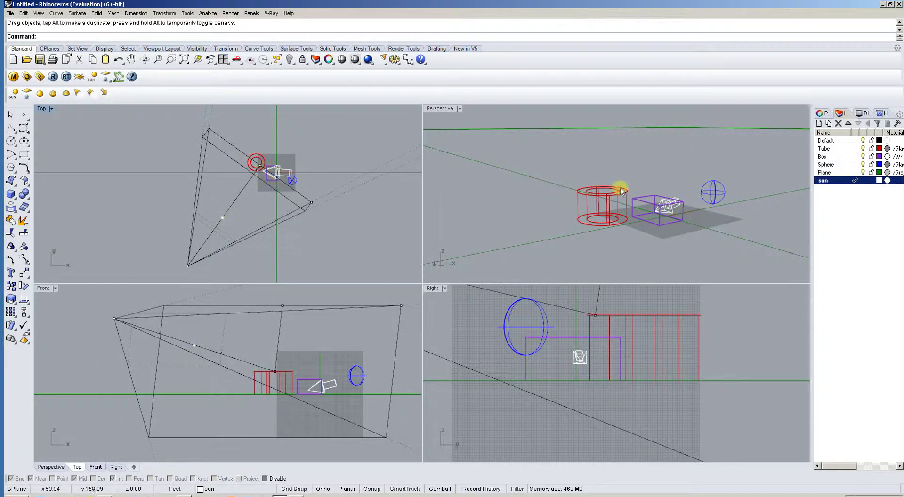
left_click_drag(287, 365, 285, 305)
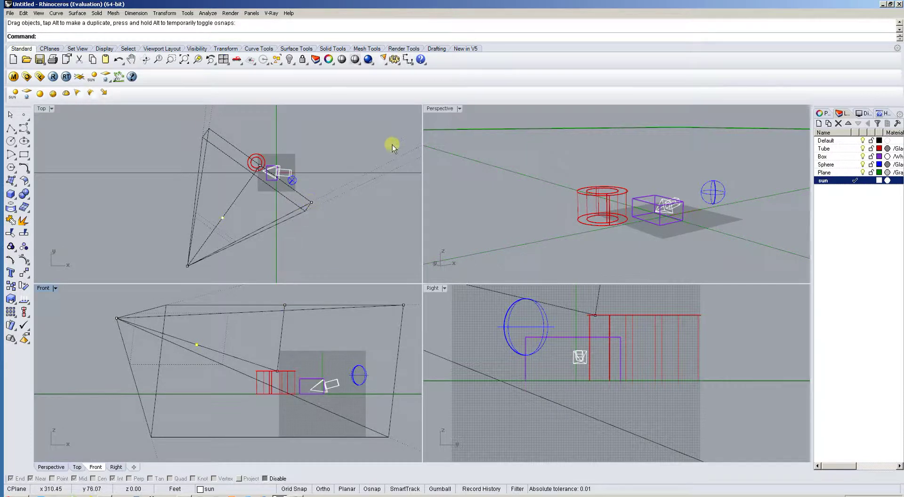
Step: Widen the camera's field of view using its frustum corner point and reframe the objects in the perspective view
left_click(312, 204)
left_click_drag(312, 205, 310, 186)
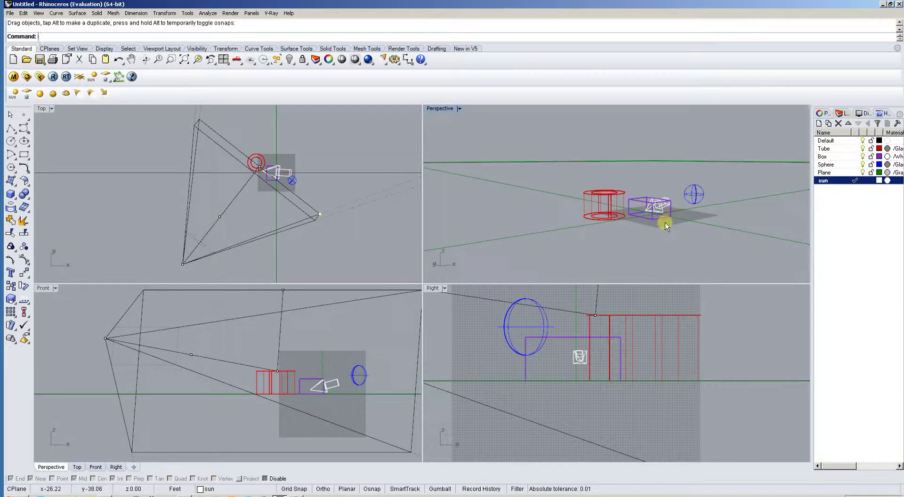
right_click_drag(665, 226, 686, 218, "shift")
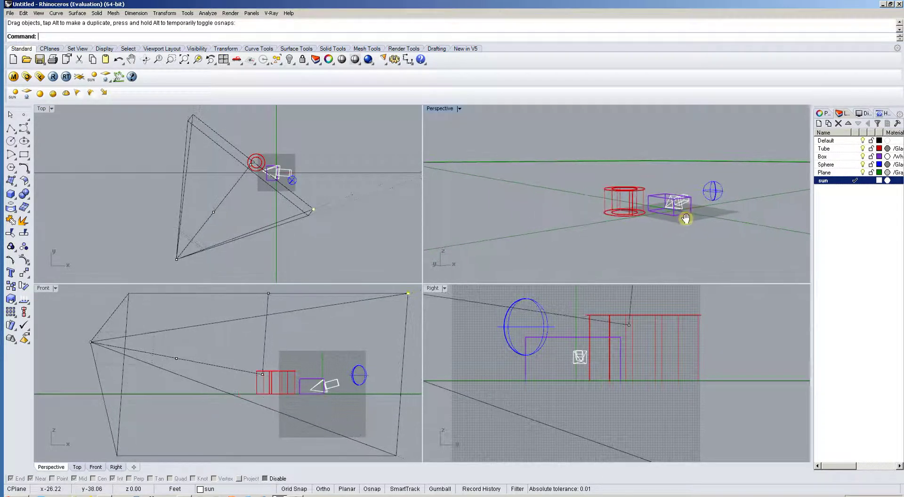
Step: Save the current perspective view as a named view called Shot01 and close the named views window
left_click(460, 108)
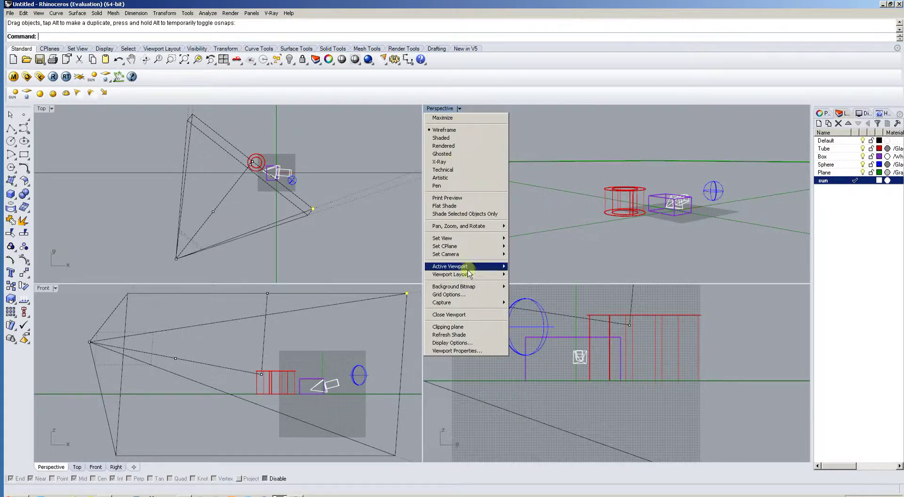
mouse_move(472, 237)
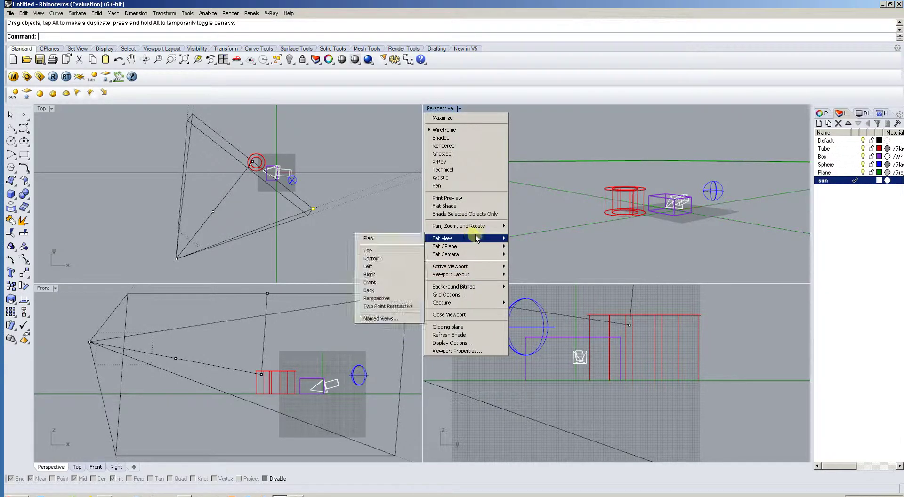
left_click(400, 317)
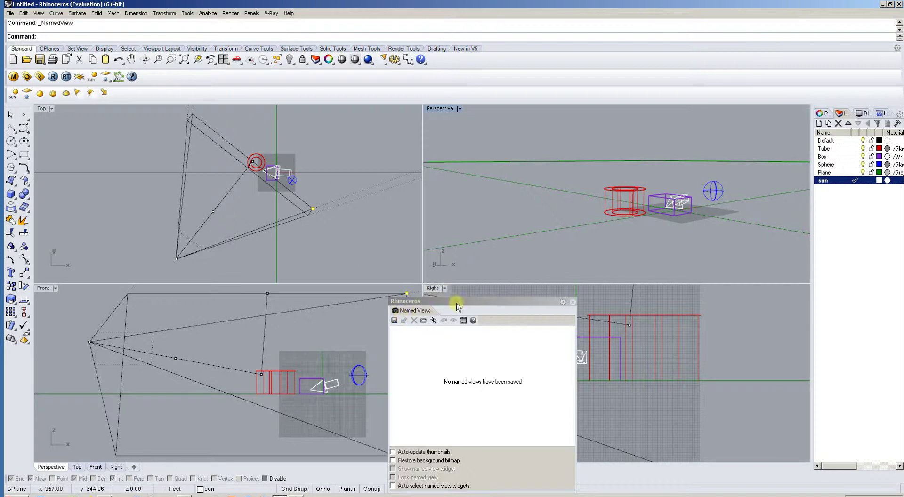
left_click_drag(404, 304, 386, 201)
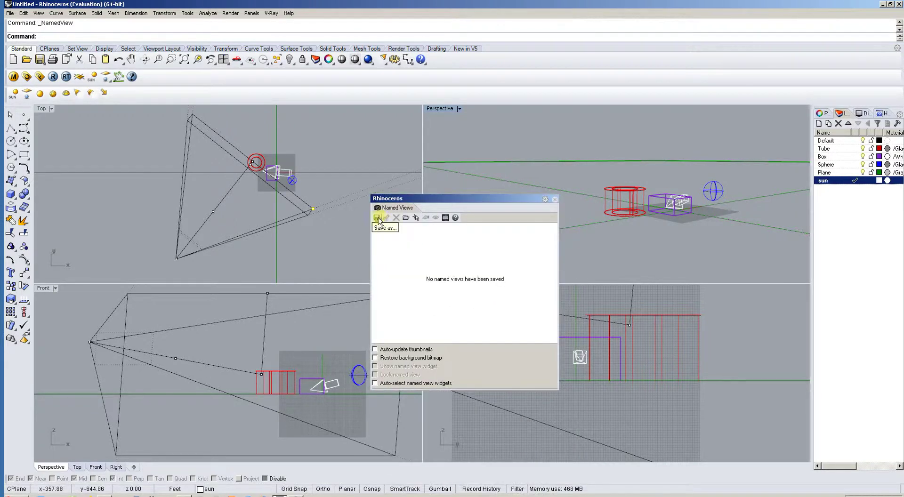
left_click(377, 218)
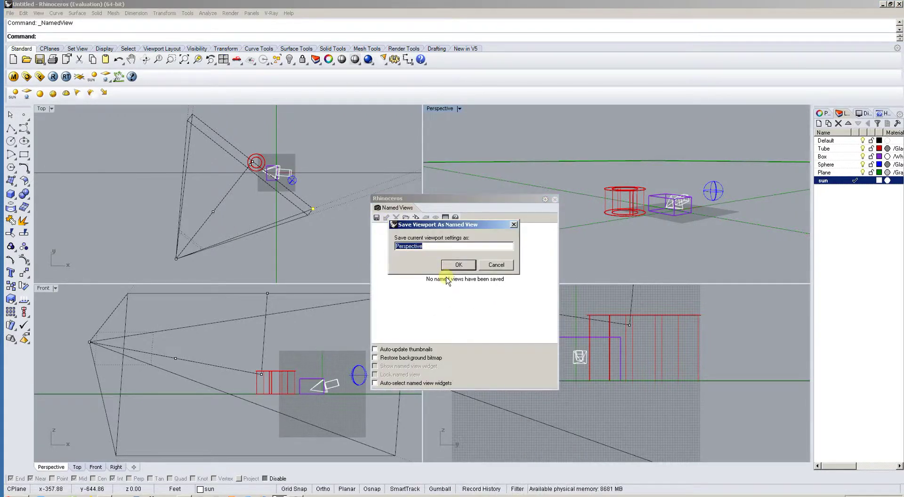
type("Shot01")
key("Return")
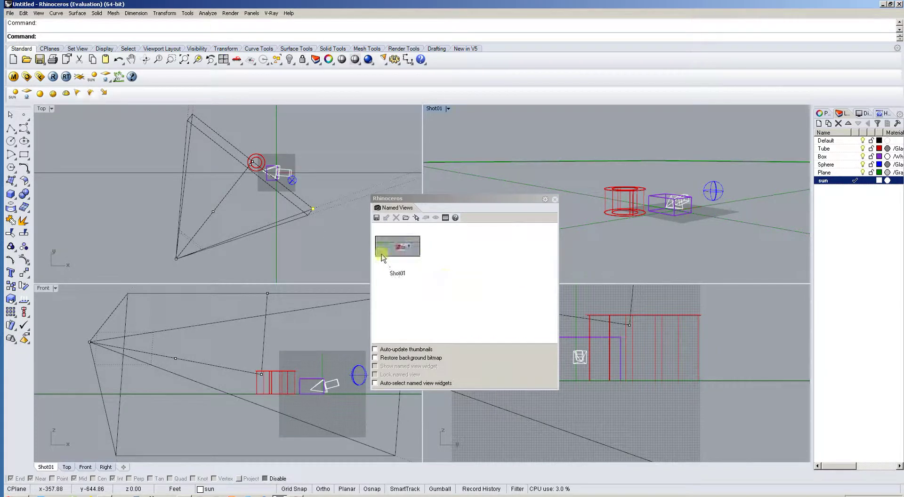
left_click_drag(442, 198, 413, 213)
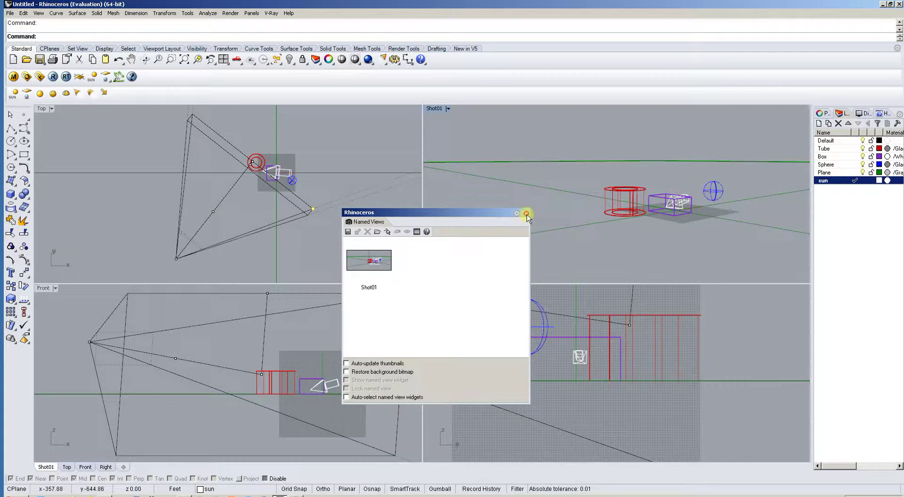
left_click(527, 215)
Step: Switch the viewport to the standard Perspective view and restore the named view Shot01
left_click(447, 107)
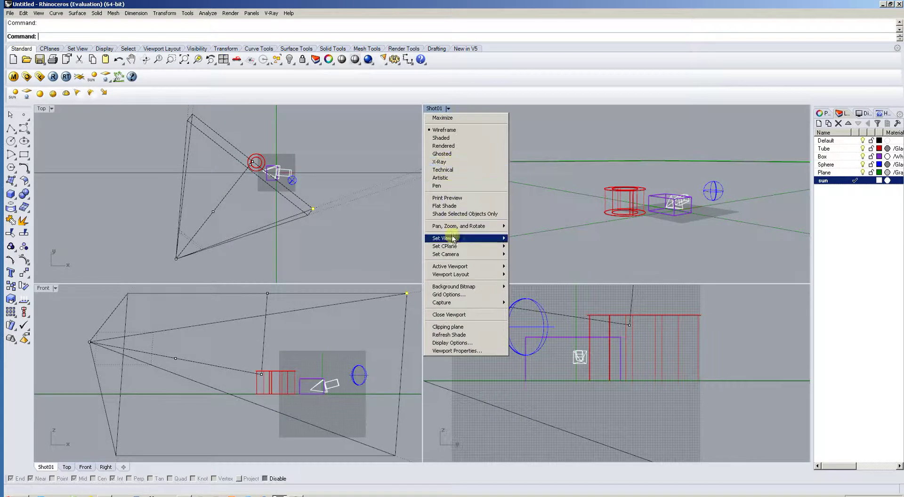
mouse_move(484, 238)
left_click(398, 299)
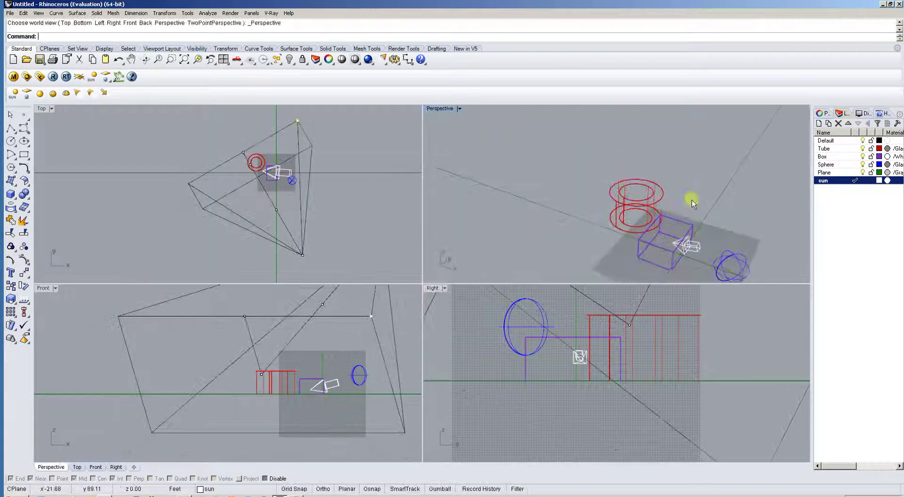
left_click(459, 108)
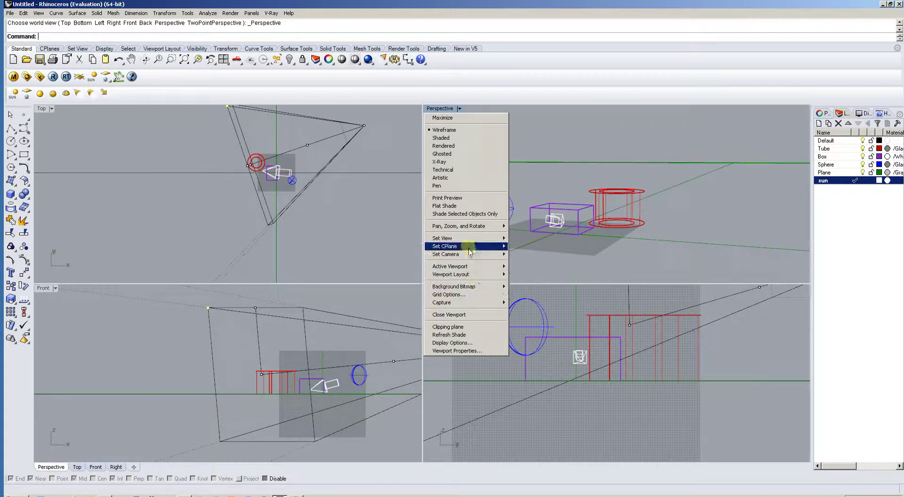
mouse_move(452, 239)
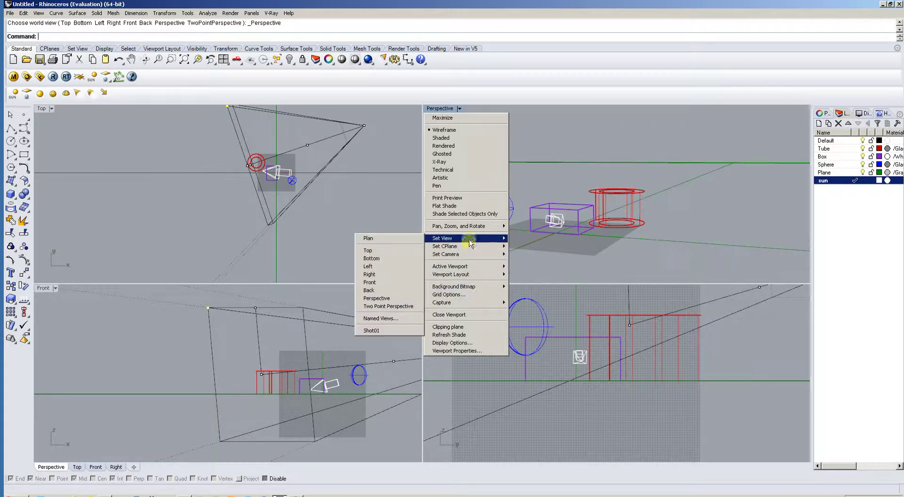
left_click(386, 331)
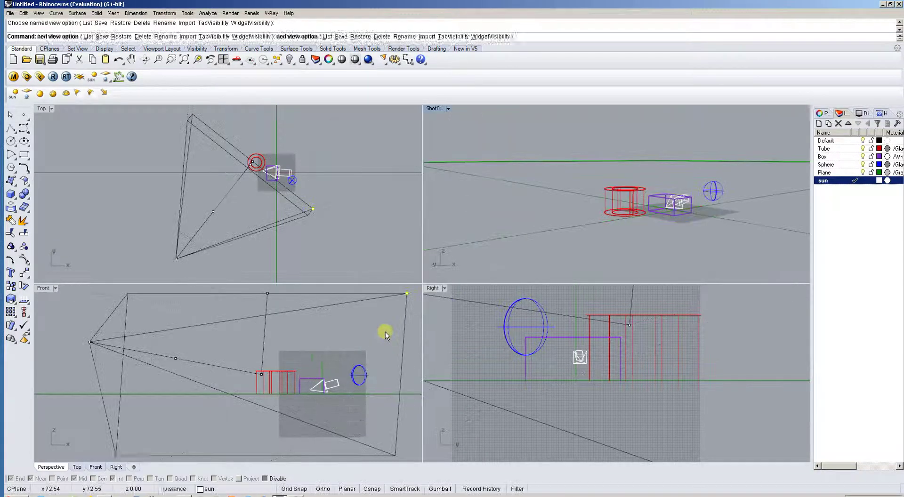
left_click(448, 108)
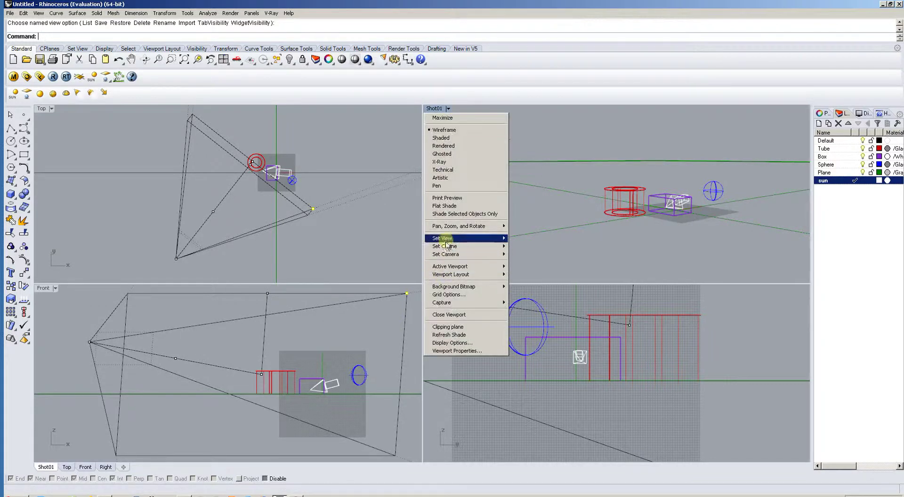
mouse_move(447, 240)
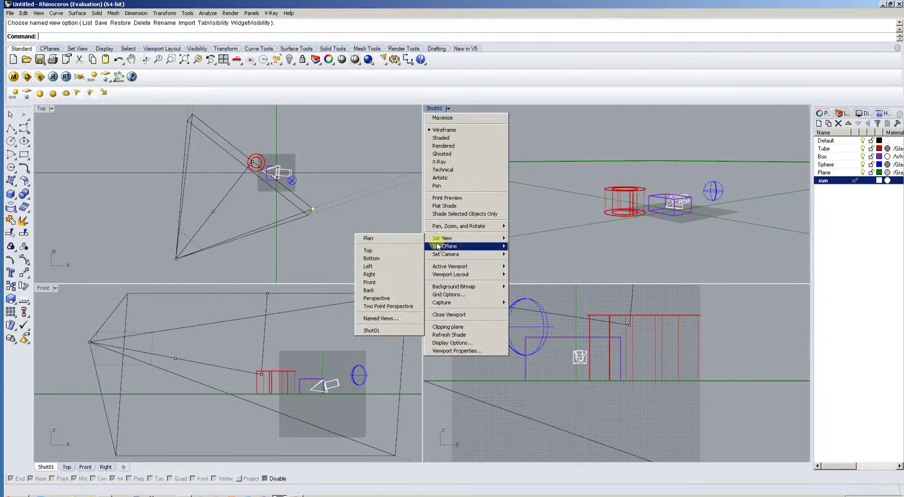
left_click(380, 332)
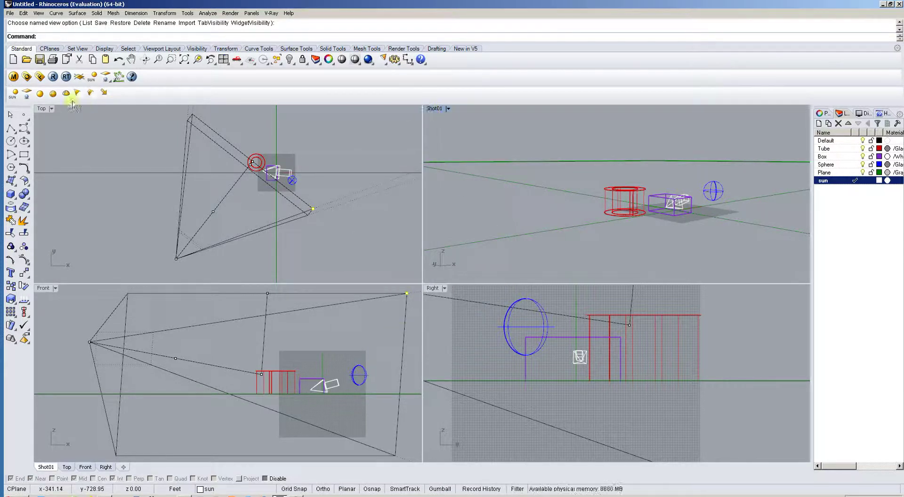
Step: Render the Shot01 view with V-Ray and save the image as a JPEG file named Test
left_click(52, 76)
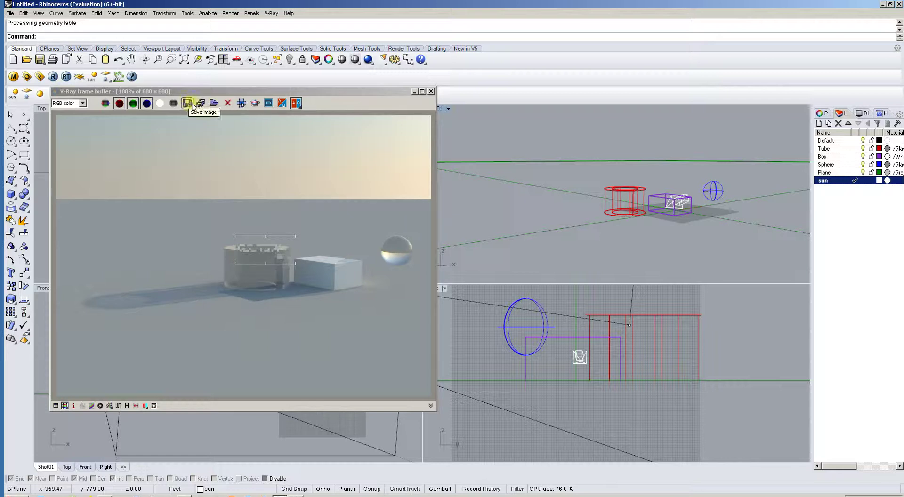
left_click(187, 103)
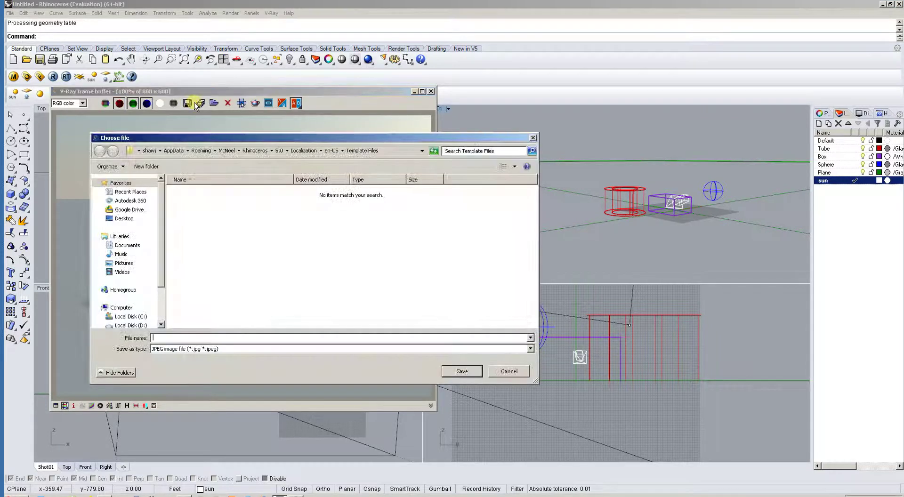
left_click(237, 349)
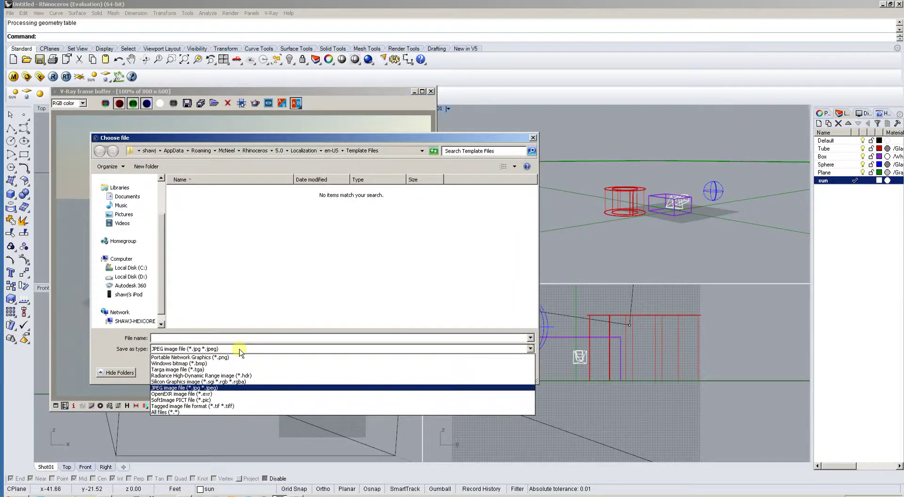
left_click(219, 382)
left_click(219, 349)
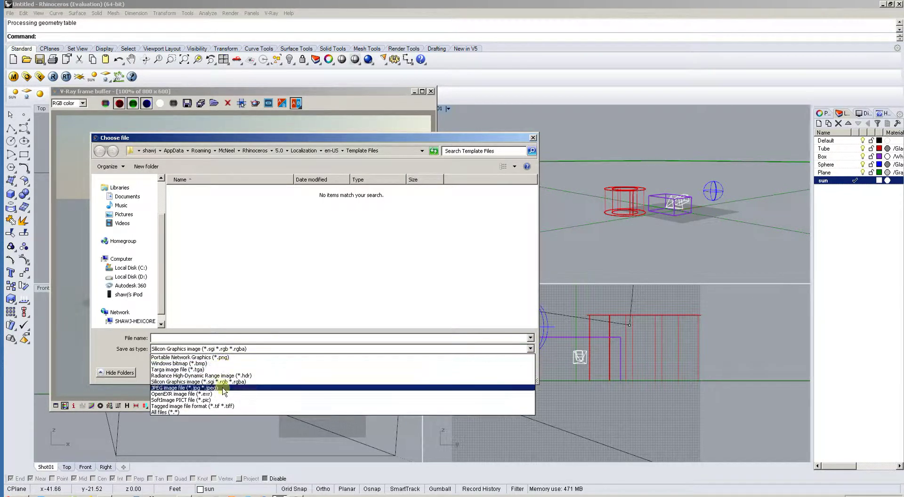
left_click(221, 370)
left_click(201, 339)
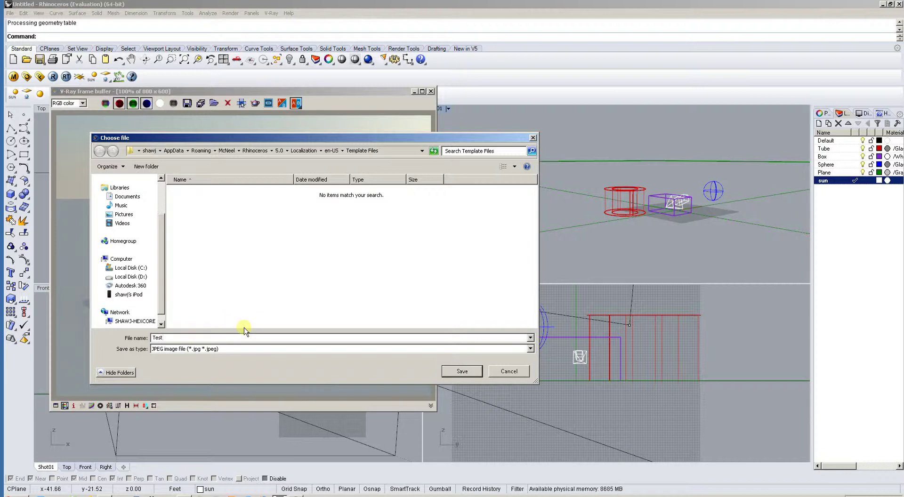
left_click(472, 374)
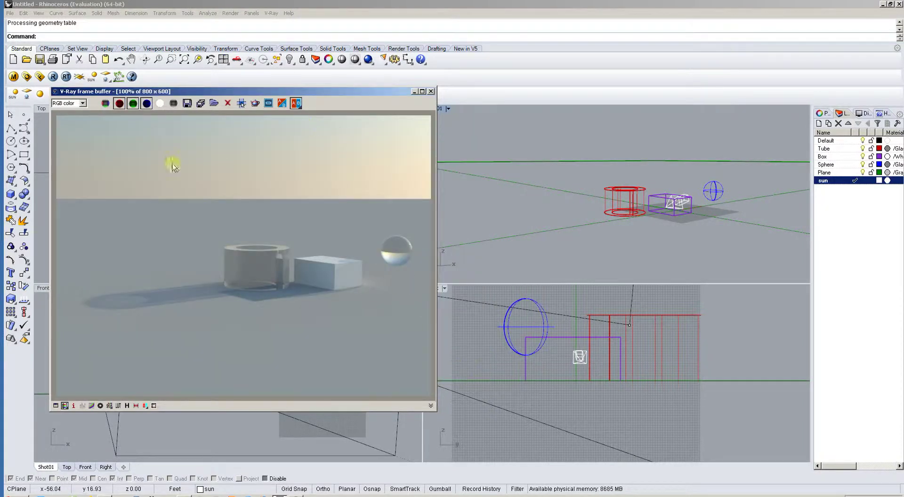